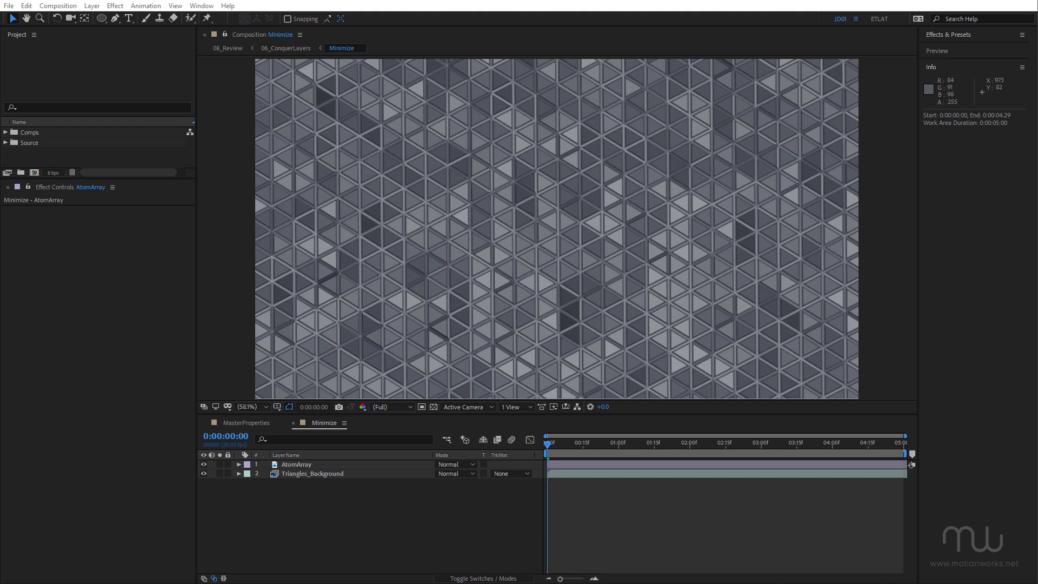
- Solo AtomArray, then Triangles_Background, to inspect each layer, then show both again
{"action": "left_click", "coordinate": [300, 464]}
{"action": "left_click", "coordinate": [219, 464]}
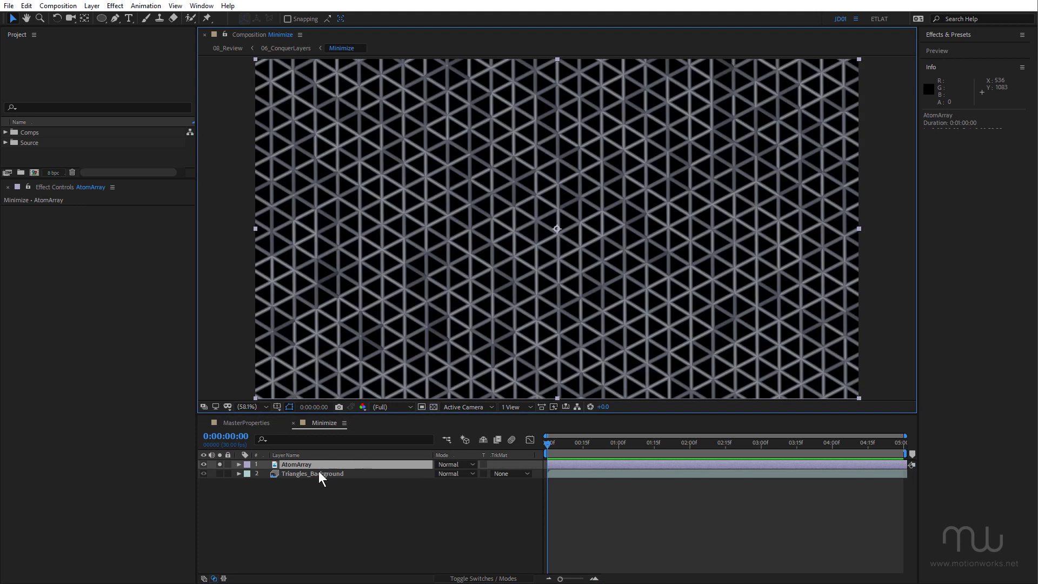
{"action": "left_click", "coordinate": [220, 474], "text": "alt"}
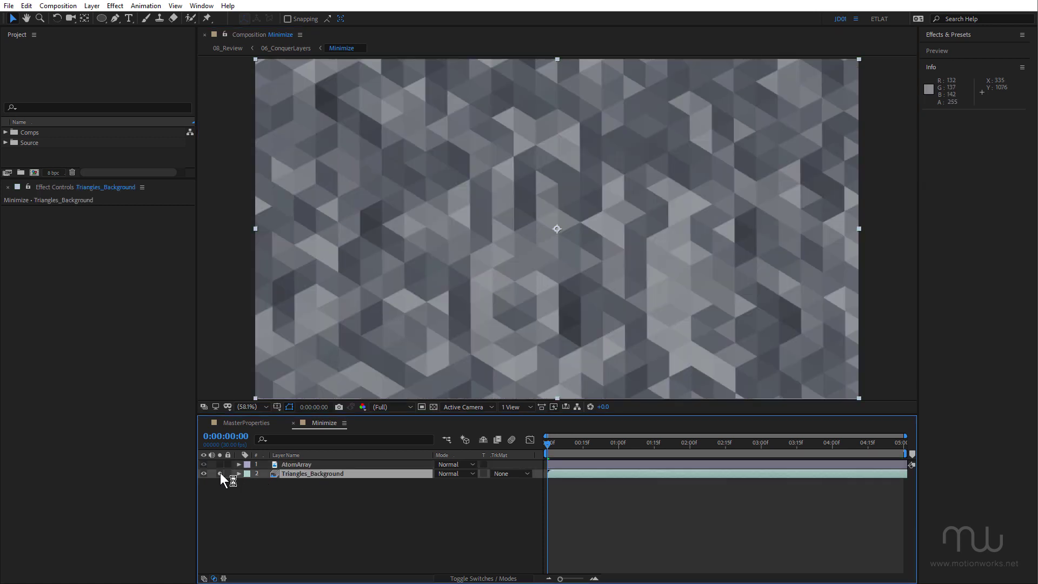
{"action": "key", "text": "space"}
{"action": "left_click", "coordinate": [218, 471]}
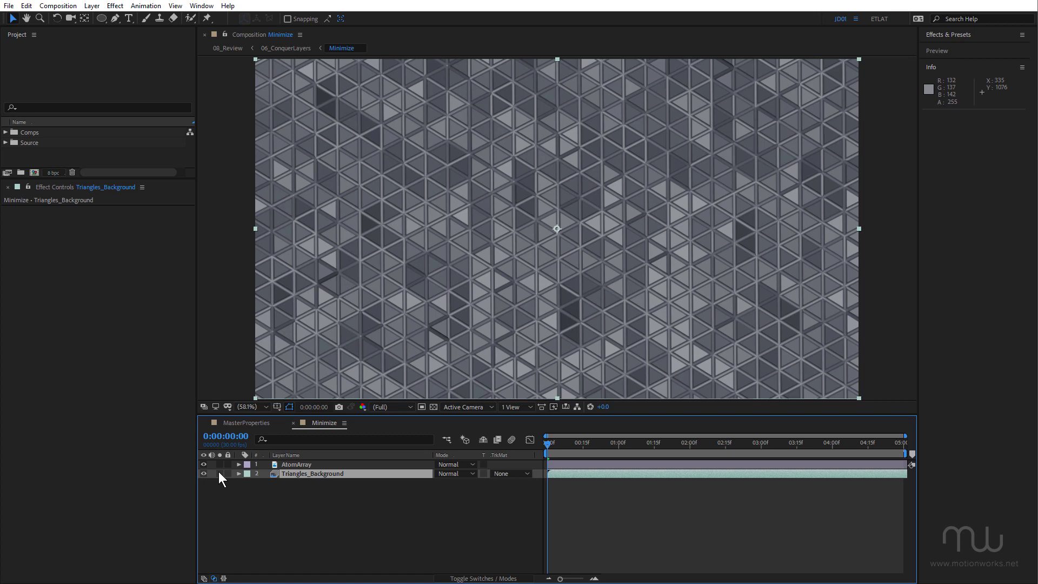
- Fit an ellipse mask to AtomArray and shrink it into a centred circle
{"action": "left_click", "coordinate": [295, 464]}
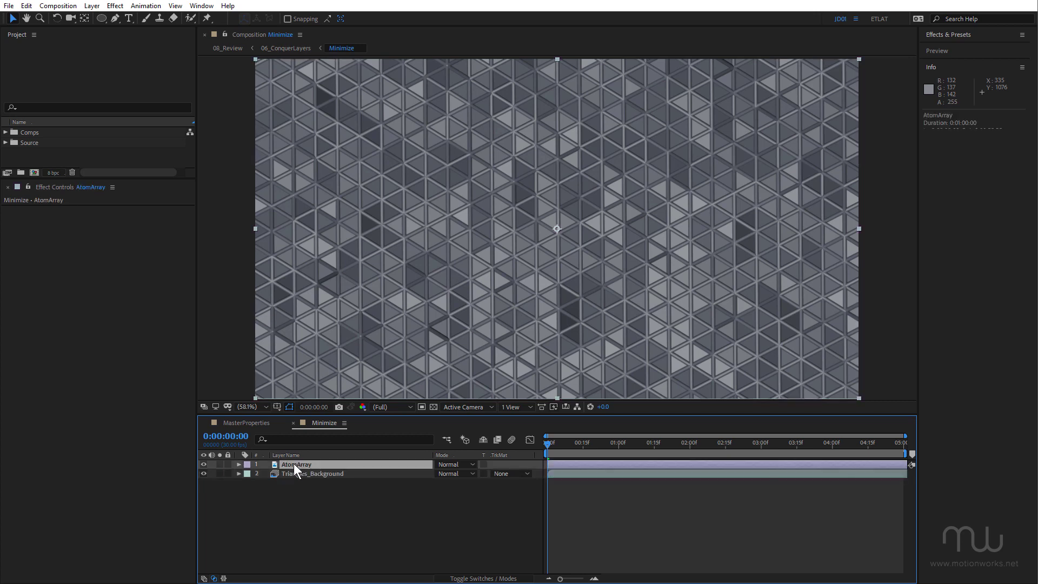
{"action": "left_click", "coordinate": [101, 19]}
{"action": "double_click", "coordinate": [102, 19]}
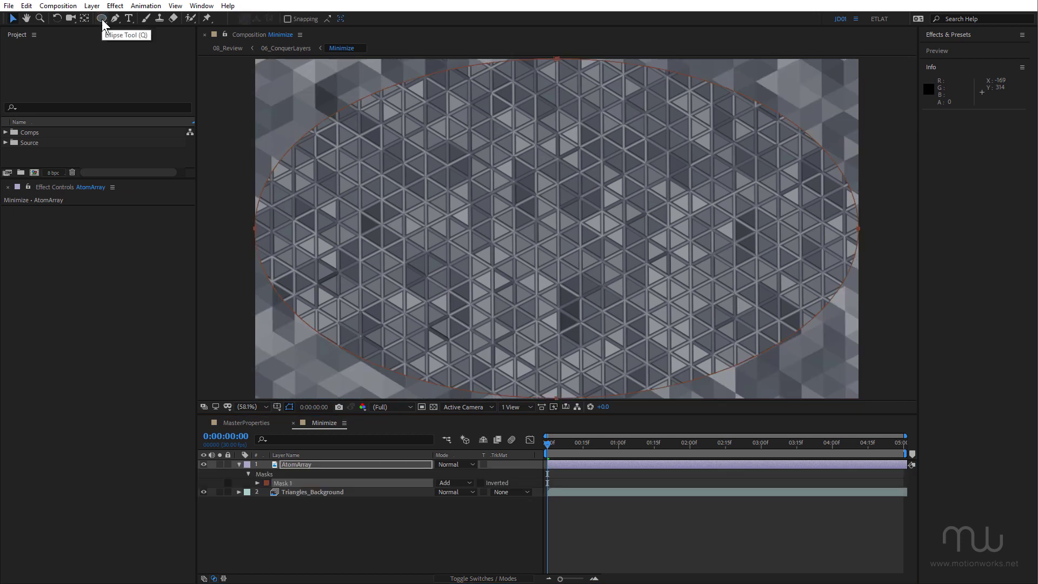
{"action": "left_click", "coordinate": [859, 230]}
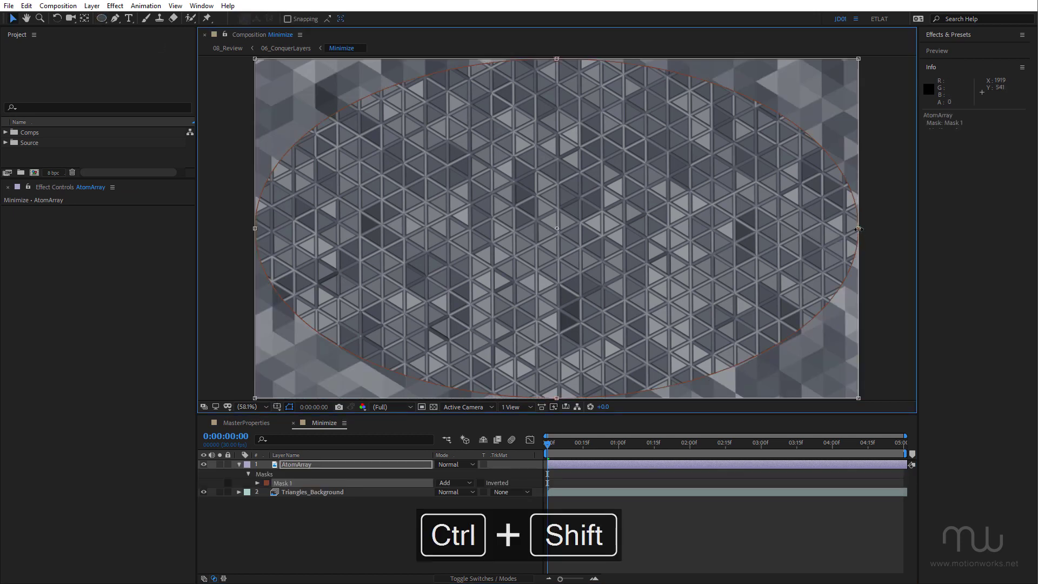
{"action": "left_click_drag", "start_coordinate": [859, 229], "coordinate": [733, 237]}
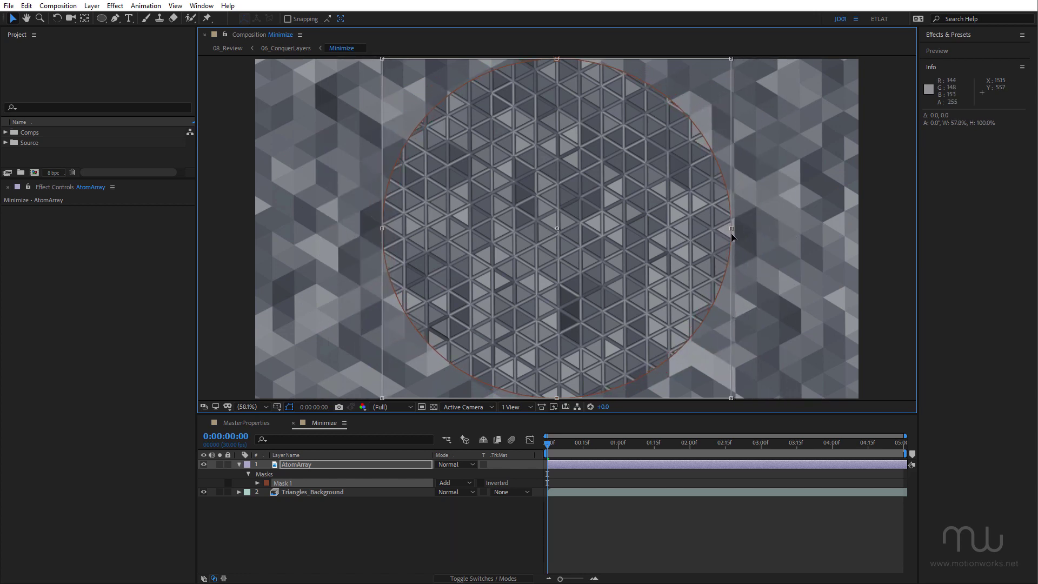
{"action": "left_click", "coordinate": [455, 507]}
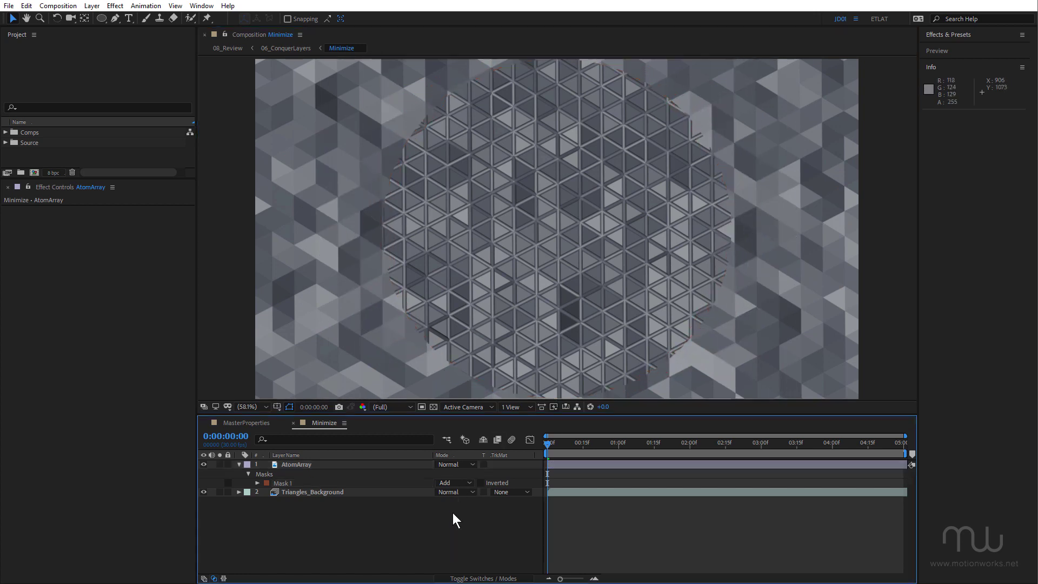
{"action": "left_click", "coordinate": [308, 493]}
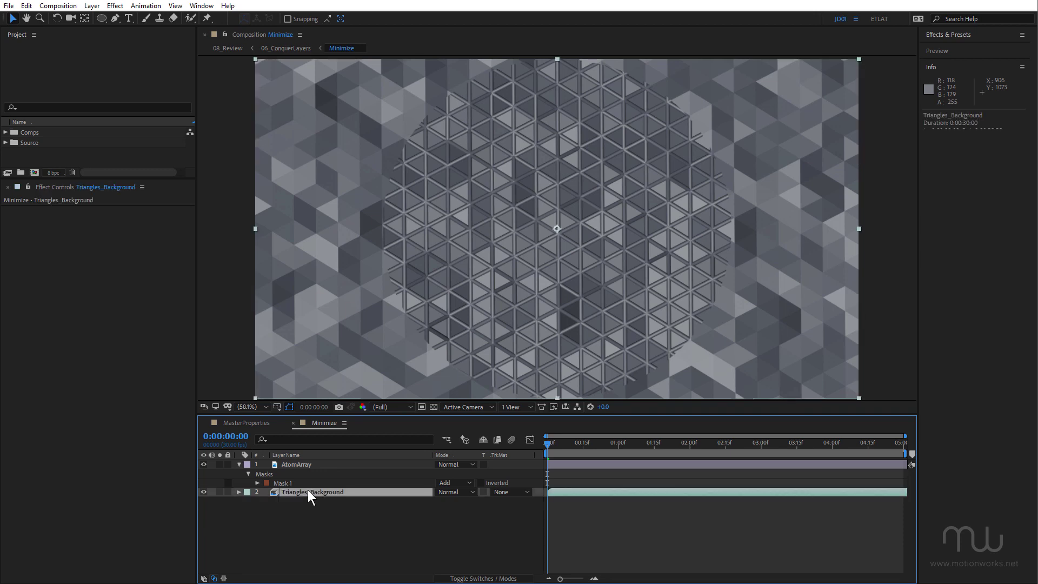
- Hide AtomArray and apply Set Matte to Triangles_Background
{"action": "left_click", "coordinate": [203, 464]}
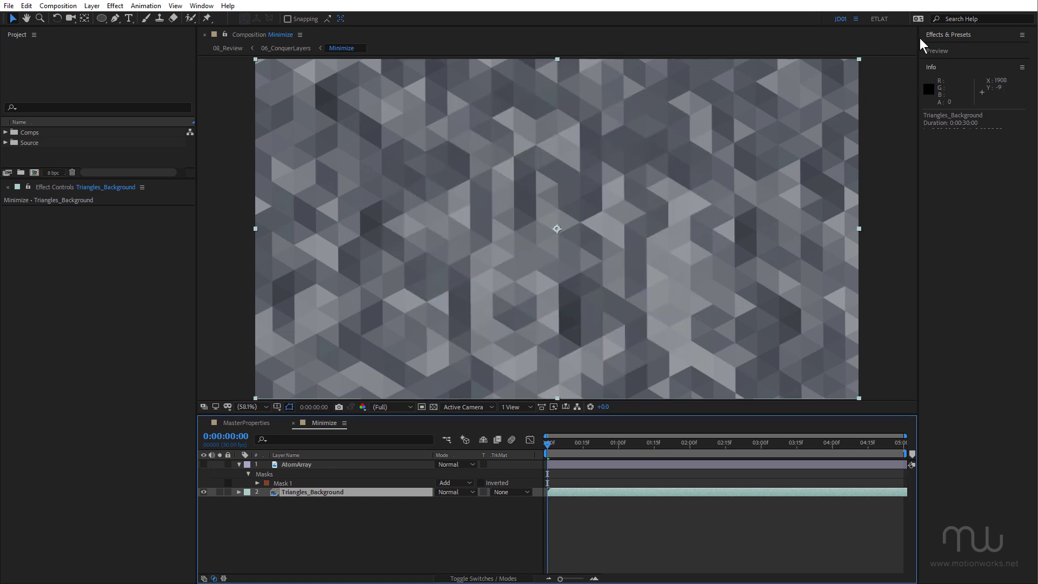
{"action": "left_click", "coordinate": [946, 34]}
{"action": "left_click", "coordinate": [958, 45]}
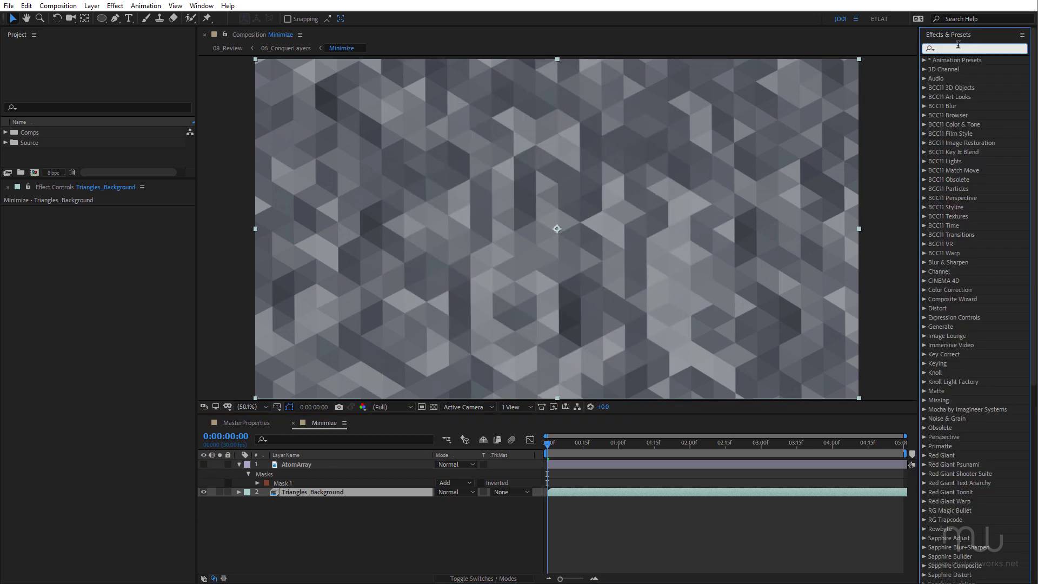
{"action": "type", "text": "set ma"}
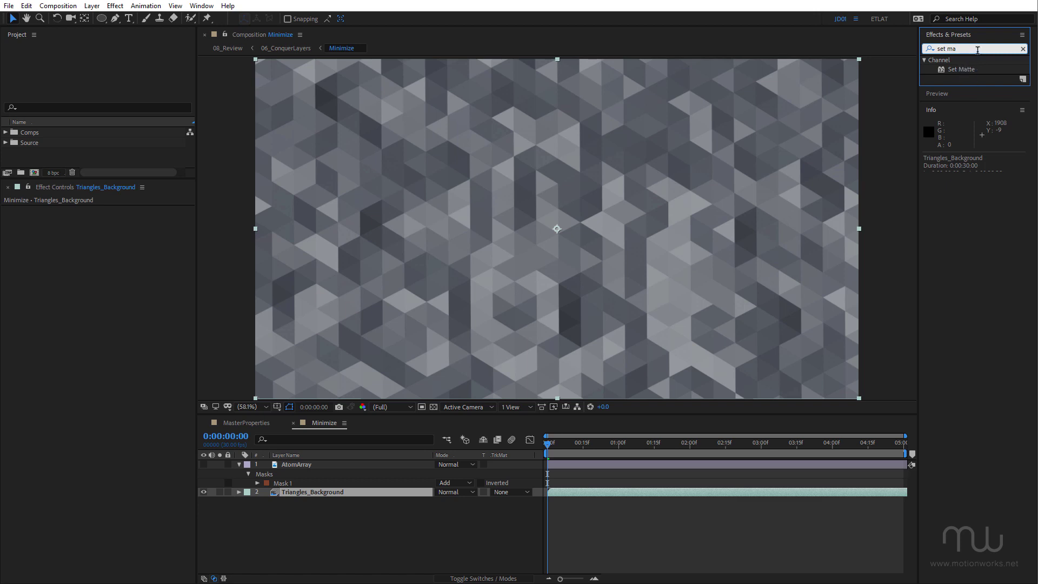
{"action": "key", "text": "Return"}
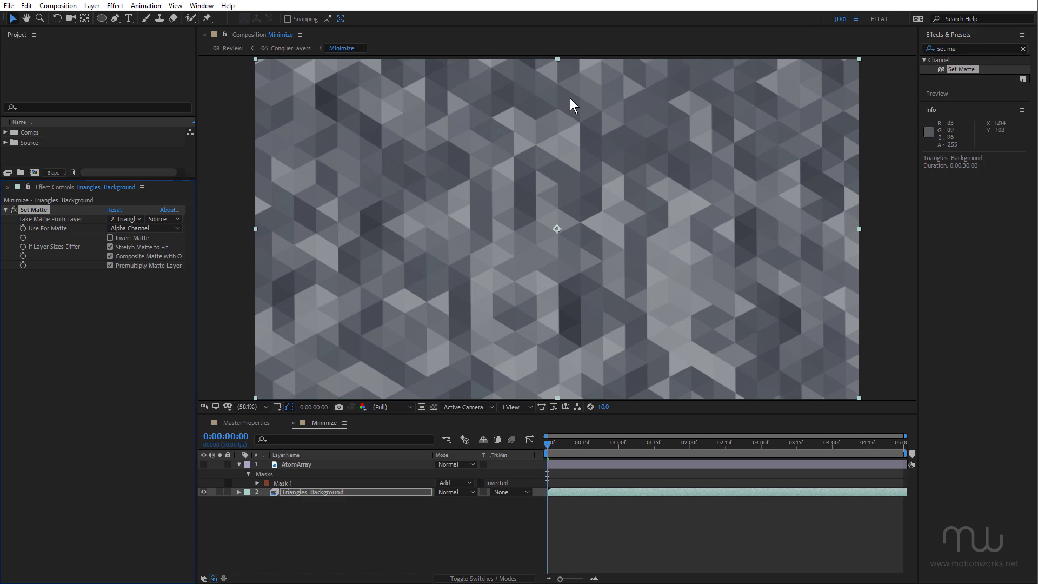
- Make Set Matte take its matte from AtomArray using Masks as the source
{"action": "left_click", "coordinate": [128, 225]}
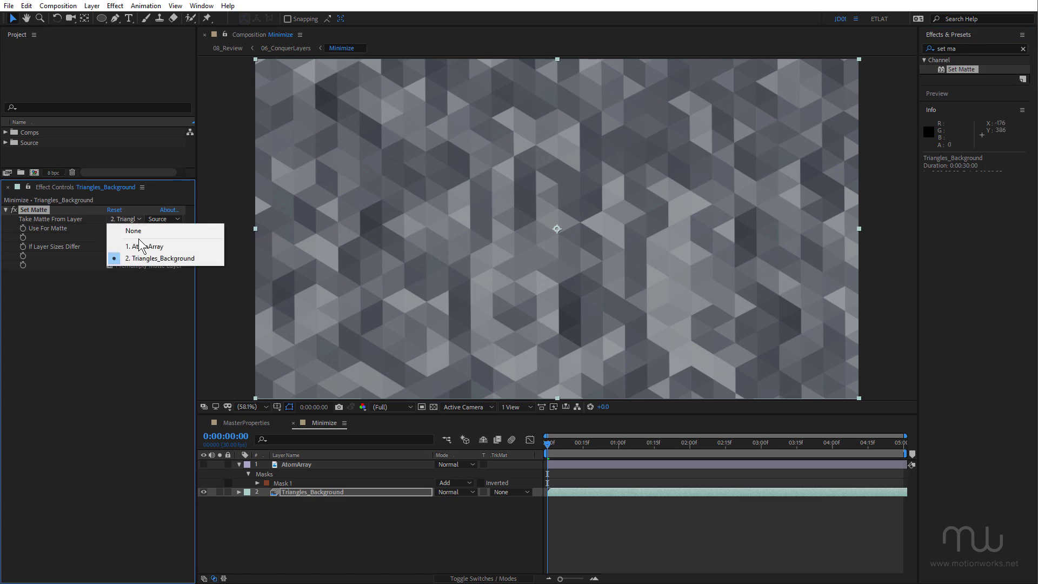
{"action": "left_click", "coordinate": [140, 247]}
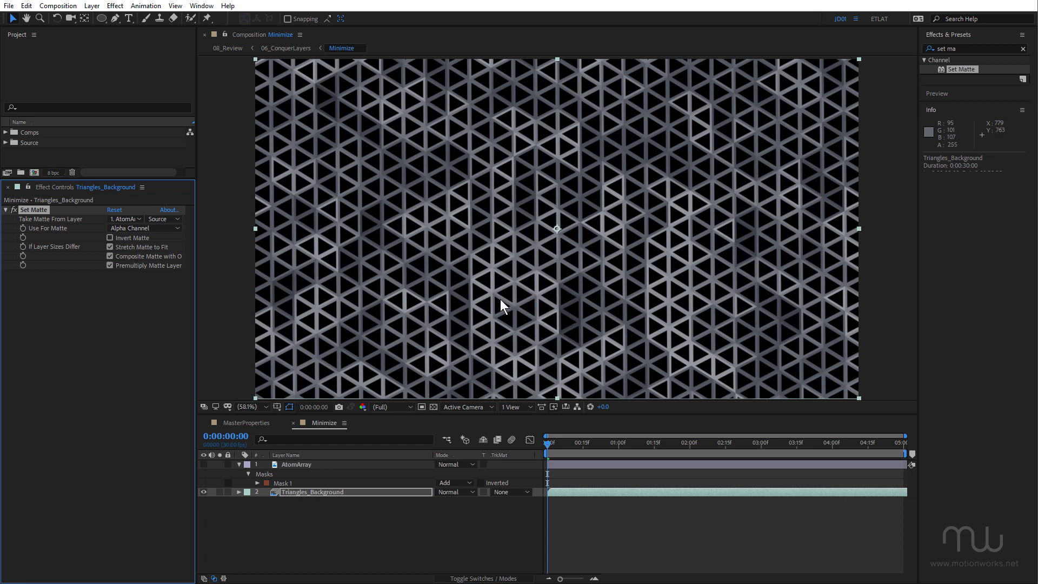
{"action": "left_click", "coordinate": [178, 219]}
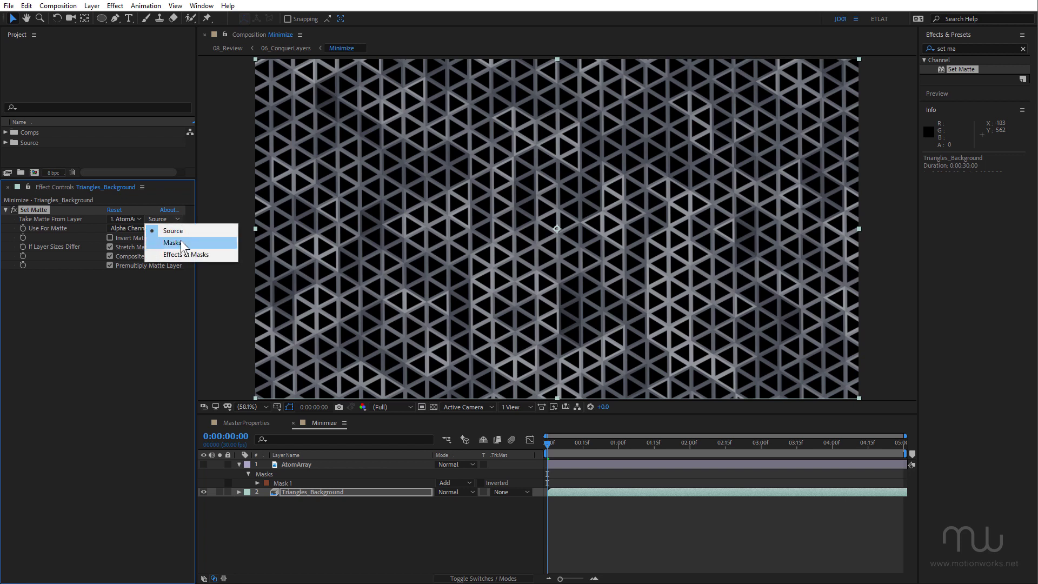
{"action": "left_click", "coordinate": [174, 243]}
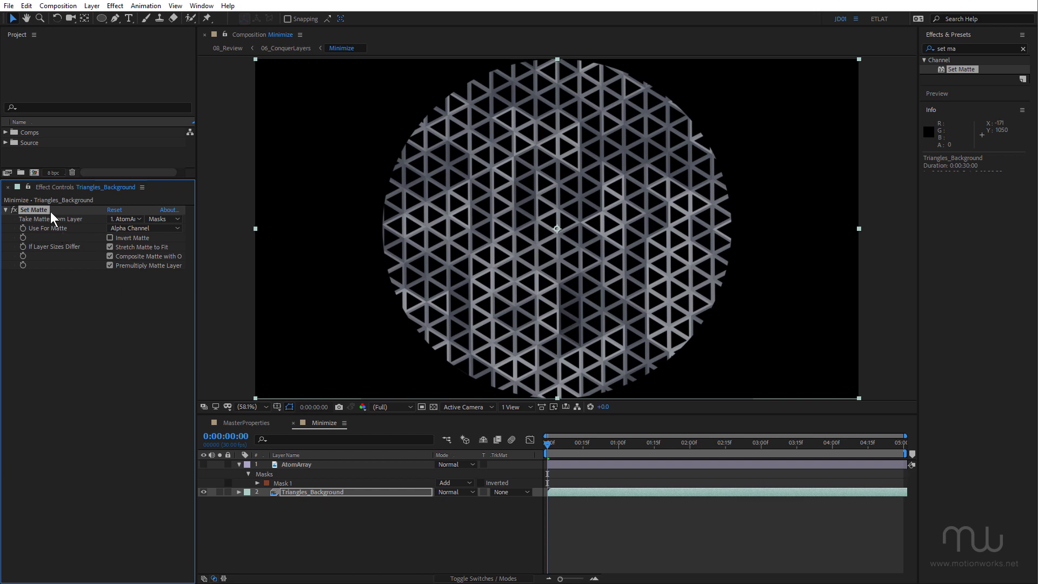
{"action": "left_click", "coordinate": [177, 219]}
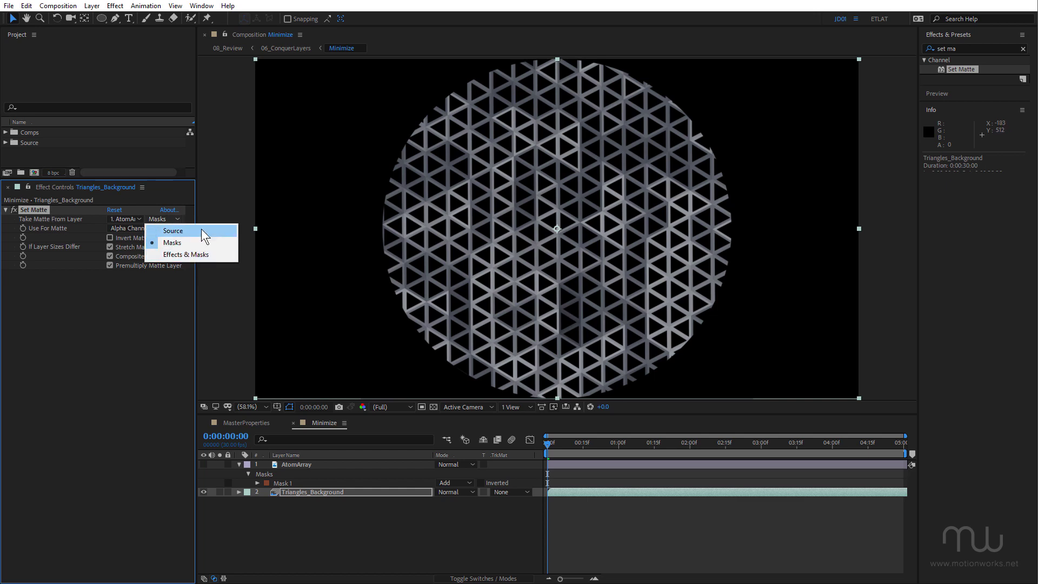
{"action": "left_click", "coordinate": [173, 287]}
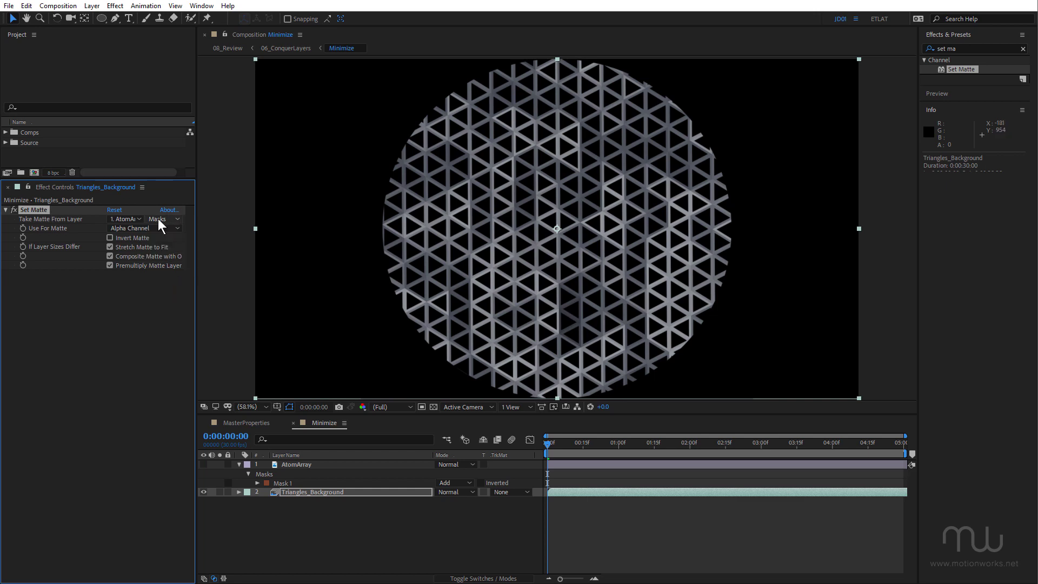
- Invert the background's matte and show AtomArray again
{"action": "left_click", "coordinate": [110, 238]}
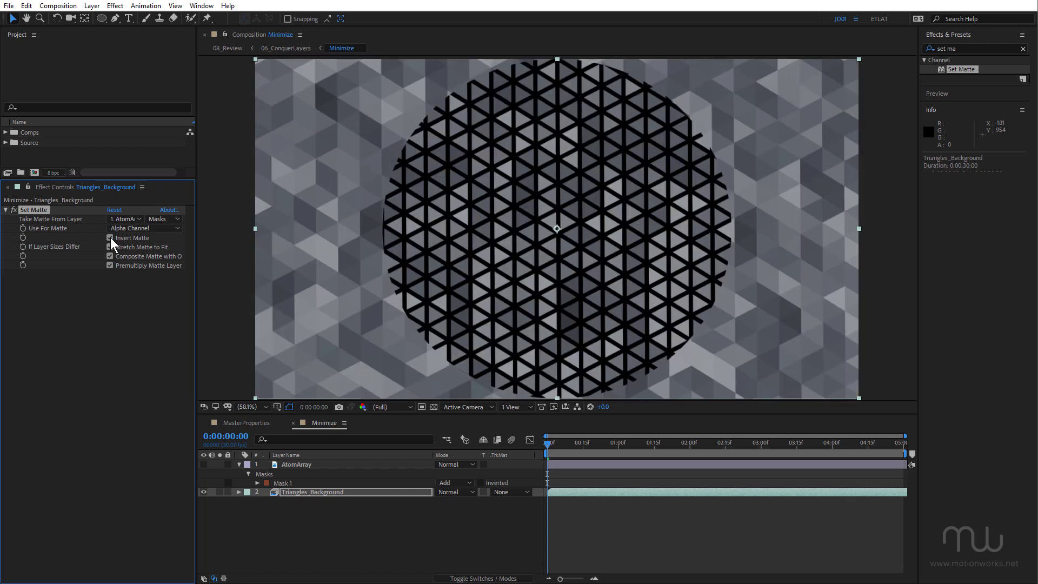
{"action": "left_click", "coordinate": [309, 465]}
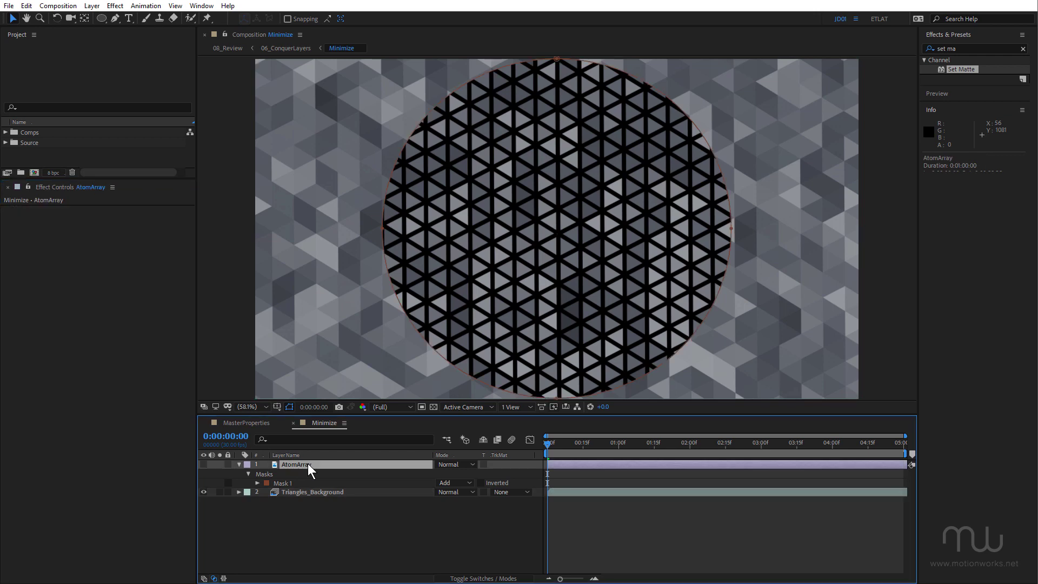
{"action": "left_click", "coordinate": [204, 464]}
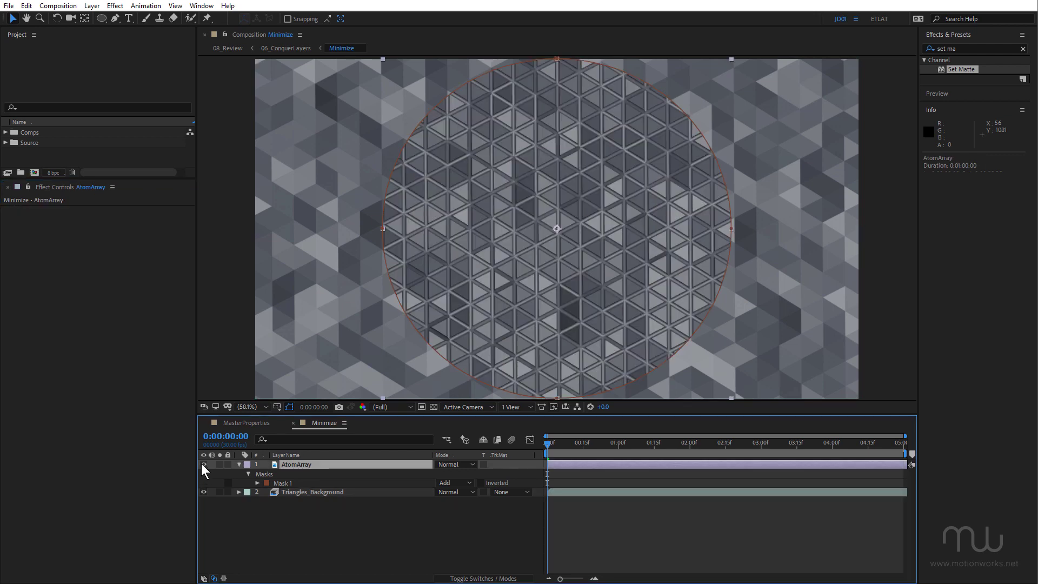
- Add Simple Choker to AtomArray with Choke Matte -20.30, then hide AtomArray
{"action": "left_click", "coordinate": [955, 48]}
{"action": "type", "text": "simple chok"}
{"action": "key", "text": "Return"}
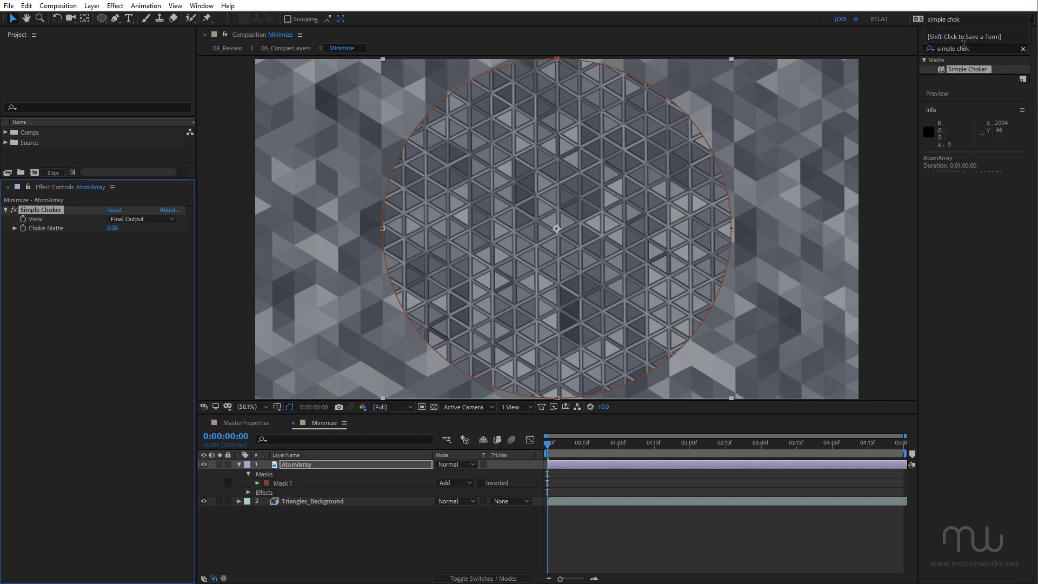
{"action": "left_click_drag", "start_coordinate": [112, 228], "coordinate": [14, 244]}
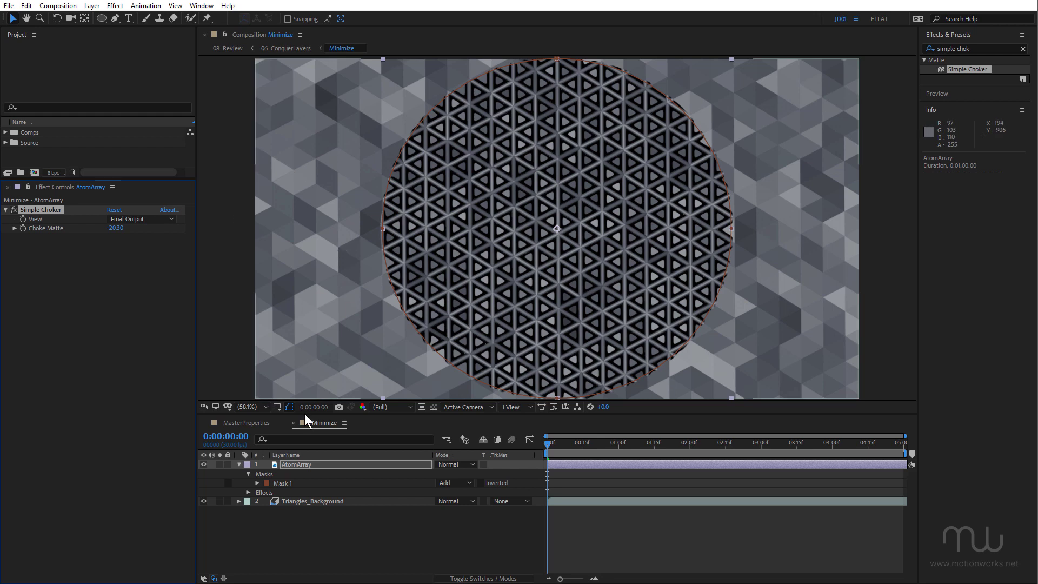
{"action": "left_click", "coordinate": [204, 464]}
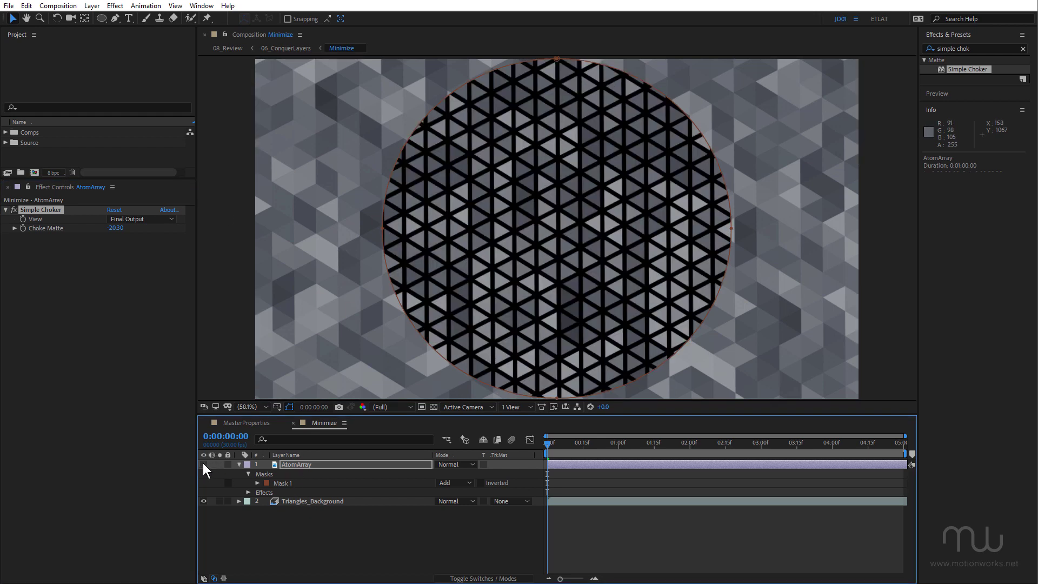
- Switch Triangles_Background's Set Matte source to AtomArray's Effects & Masks
{"action": "left_click", "coordinate": [296, 500]}
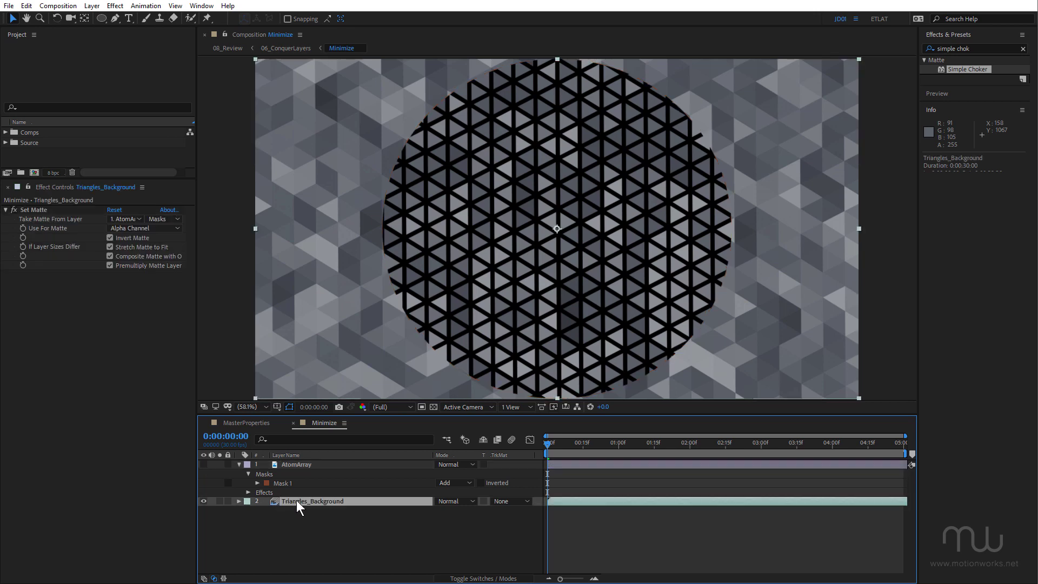
{"action": "left_click", "coordinate": [162, 219]}
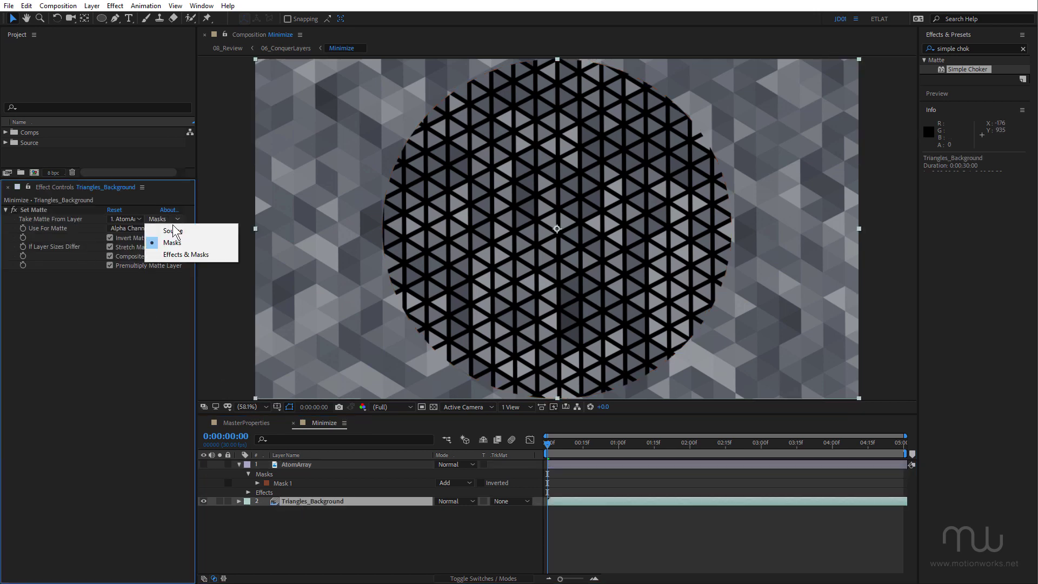
{"action": "left_click", "coordinate": [190, 254]}
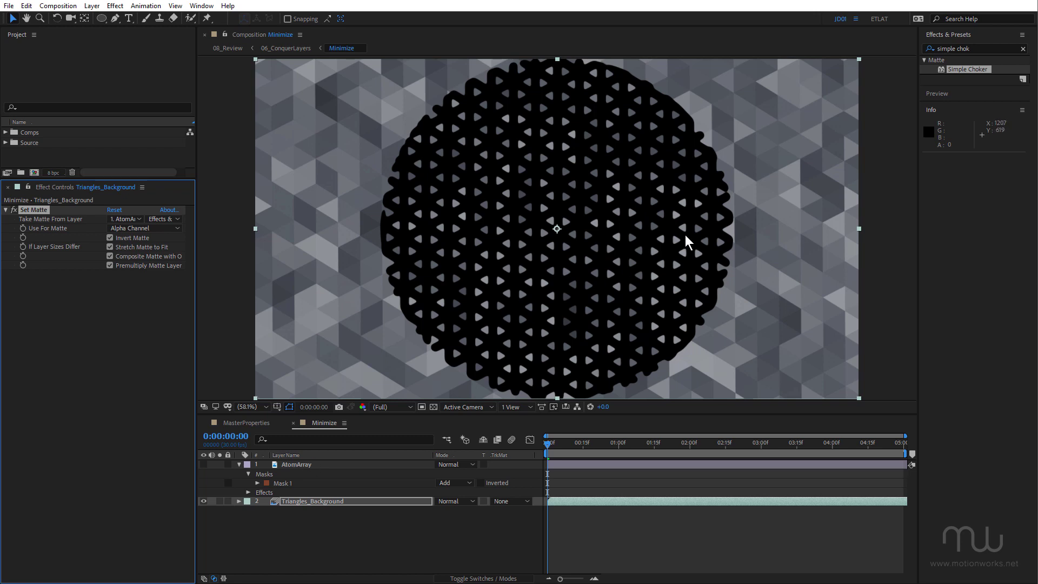
- Test-move the background layer, undo the move, and select both layers
{"action": "mouse_move", "coordinate": [777, 226]}
{"action": "left_mouse_down"}
{"action": "mouse_move", "coordinate": [791, 254]}
{"action": "mouse_move", "coordinate": [749, 267]}
{"action": "mouse_move", "coordinate": [780, 219]}
{"action": "mouse_move", "coordinate": [779, 240]}
{"action": "mouse_move", "coordinate": [761, 220]}
{"action": "mouse_move", "coordinate": [797, 236]}
{"action": "mouse_move", "coordinate": [779, 236]}
{"action": "mouse_move", "coordinate": [792, 248]}
{"action": "mouse_move", "coordinate": [773, 242]}
{"action": "left_mouse_up"}
{"action": "key", "text": "ctrl+z"}
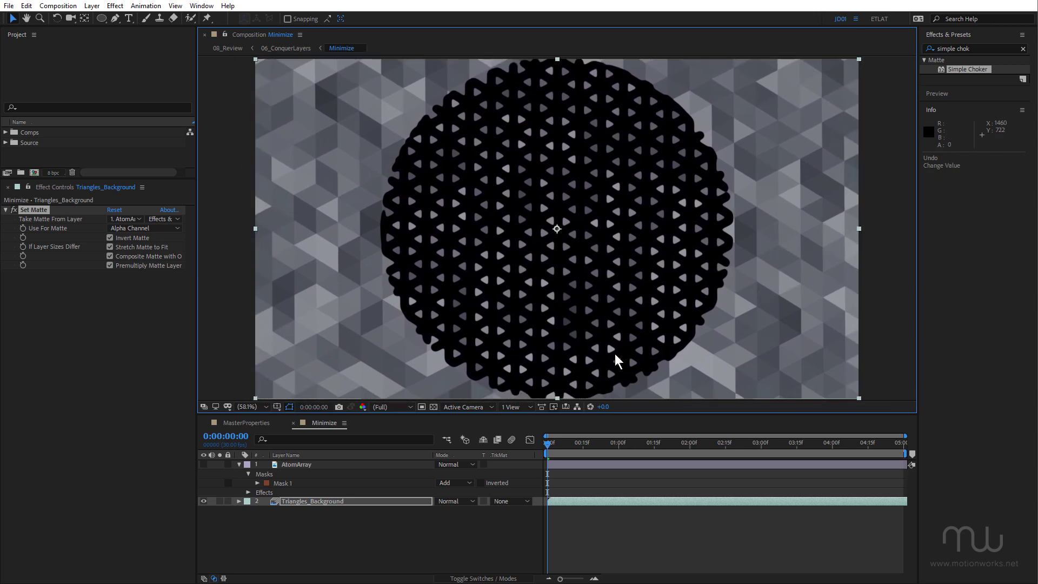
{"action": "left_click", "coordinate": [317, 465], "text": "shift"}
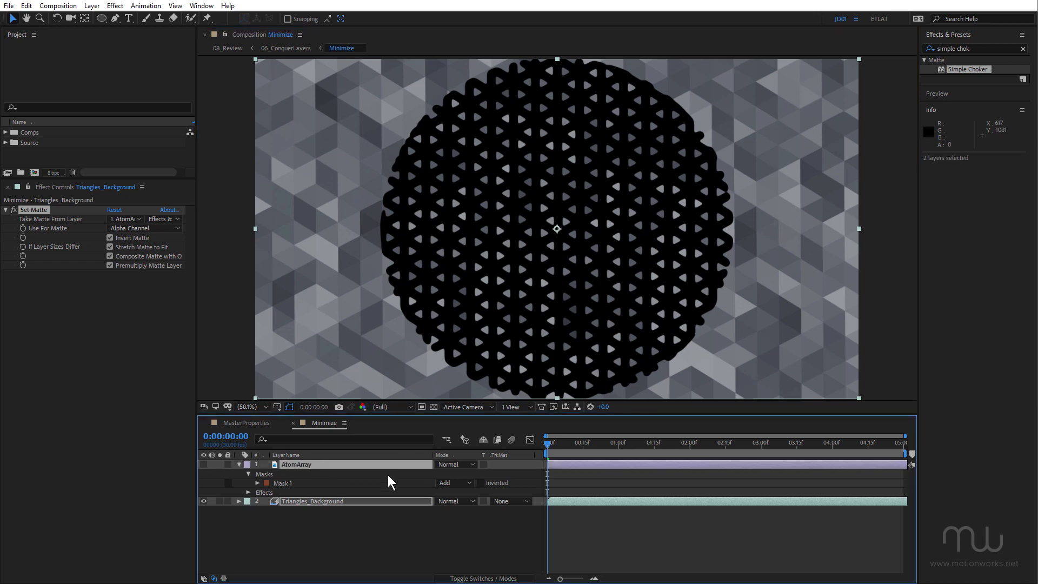
- Add Fast Box Blur, radius 14.0, to Triangles_Background
{"action": "left_click", "coordinate": [349, 546]}
{"action": "left_click", "coordinate": [316, 500]}
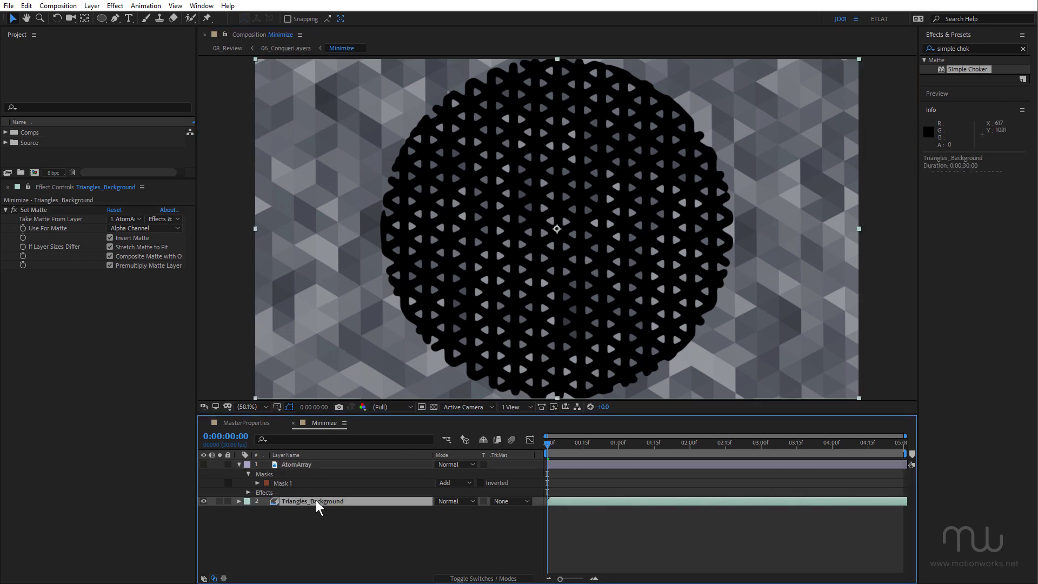
{"action": "left_click", "coordinate": [960, 48]}
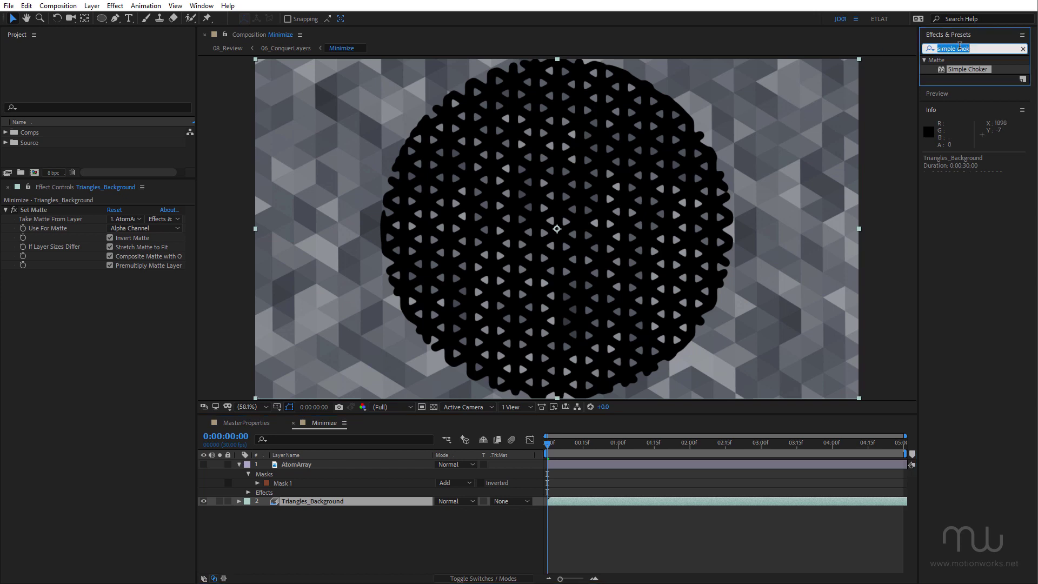
{"action": "type", "text": "fast "}
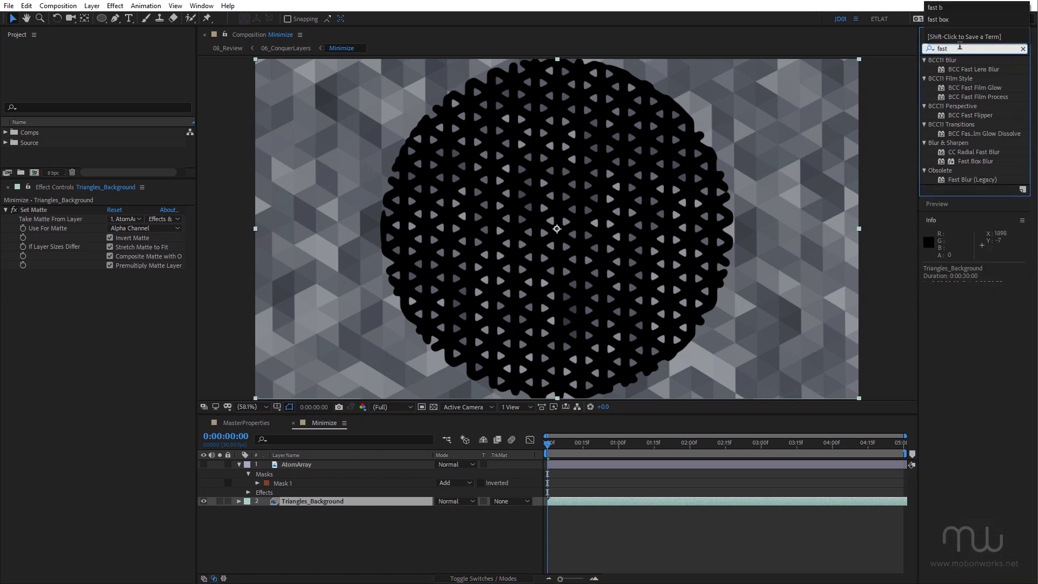
{"action": "type", "text": "box"}
{"action": "double_click", "coordinate": [976, 69]}
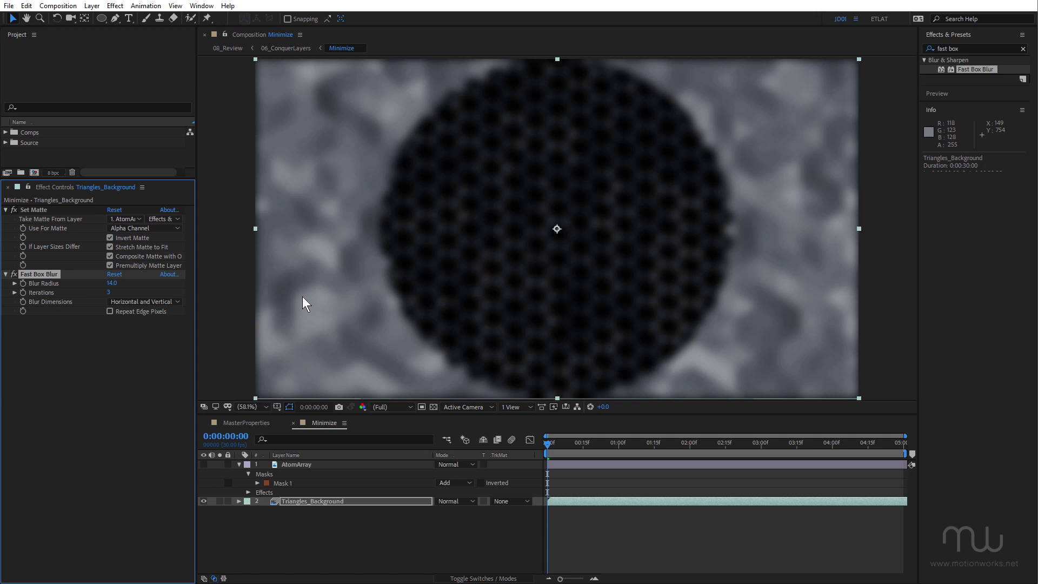
- Paste an expression-linked copy of AtomArray's Mask 1 onto Triangles_Background
{"action": "left_click", "coordinate": [288, 484]}
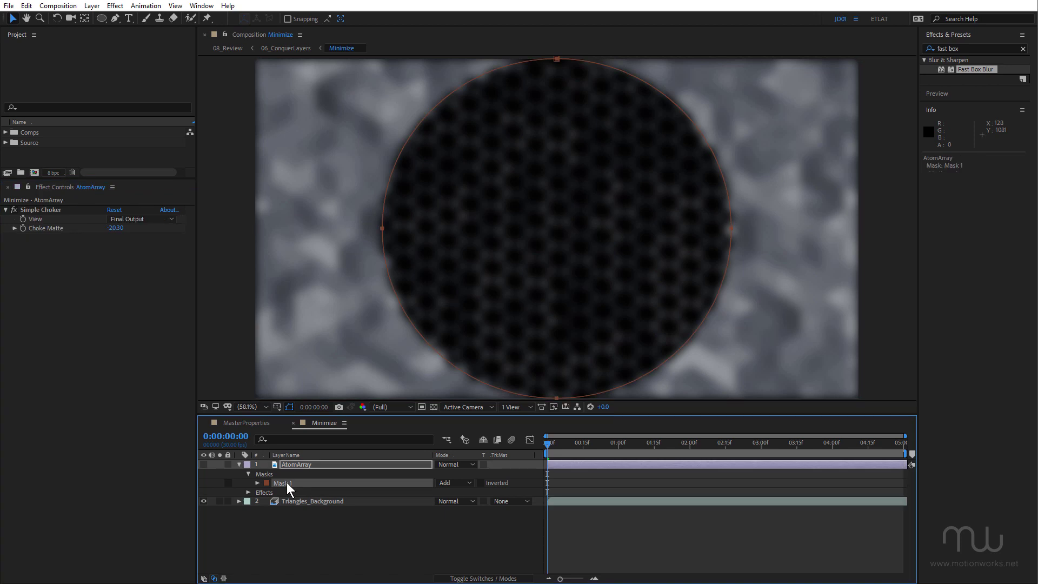
{"action": "key", "text": "ctrl+alt+c"}
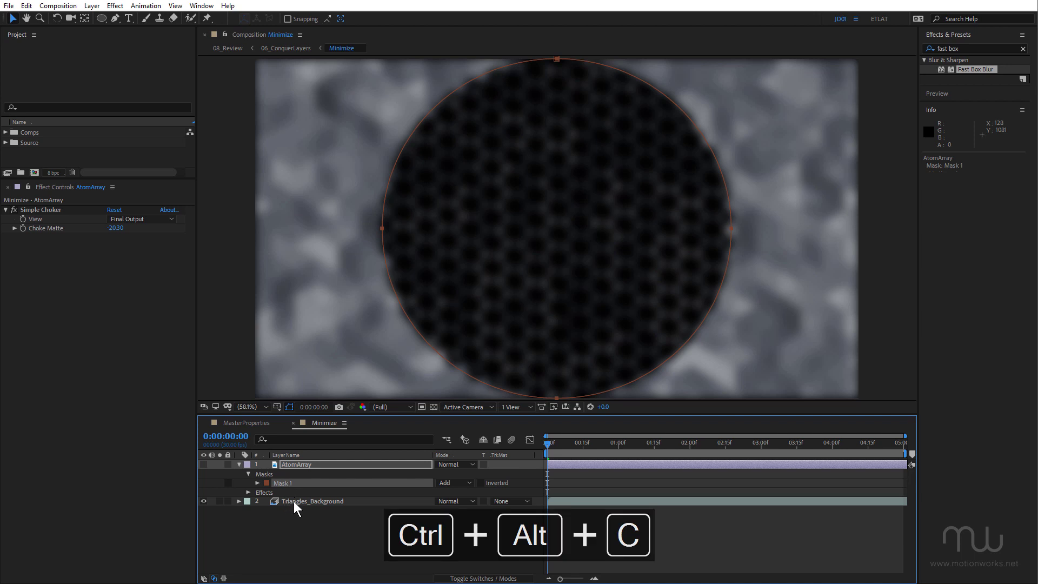
{"action": "left_click", "coordinate": [295, 502]}
{"action": "key", "text": "ctrl+v"}
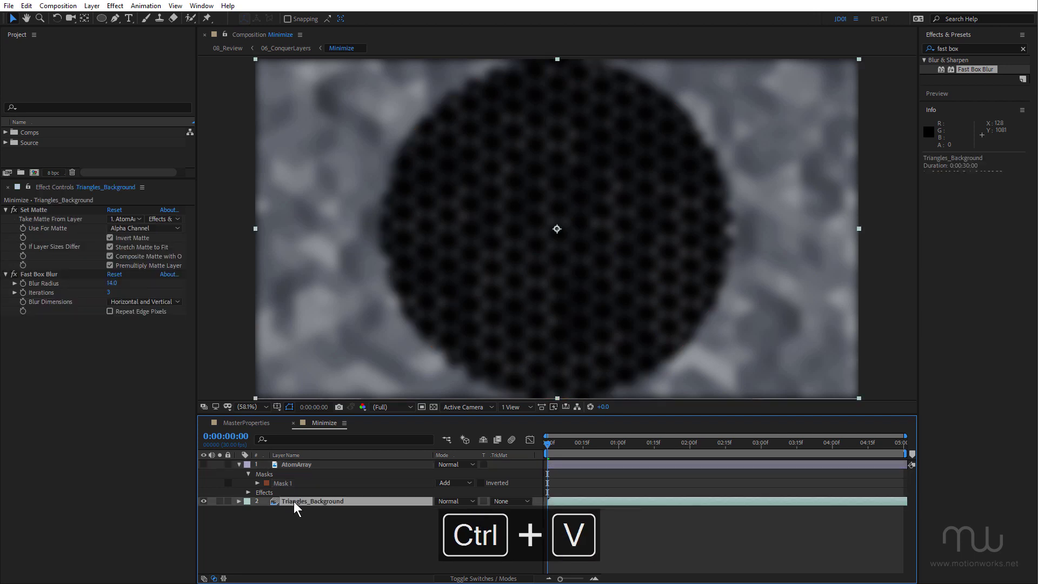
- Set the pasted mask's mode to Subtract
{"action": "scroll", "coordinate": [314, 510], "scroll_direction": "down", "scroll_amount": 1}
{"action": "scroll", "coordinate": [323, 527], "scroll_direction": "up", "scroll_amount": 1}
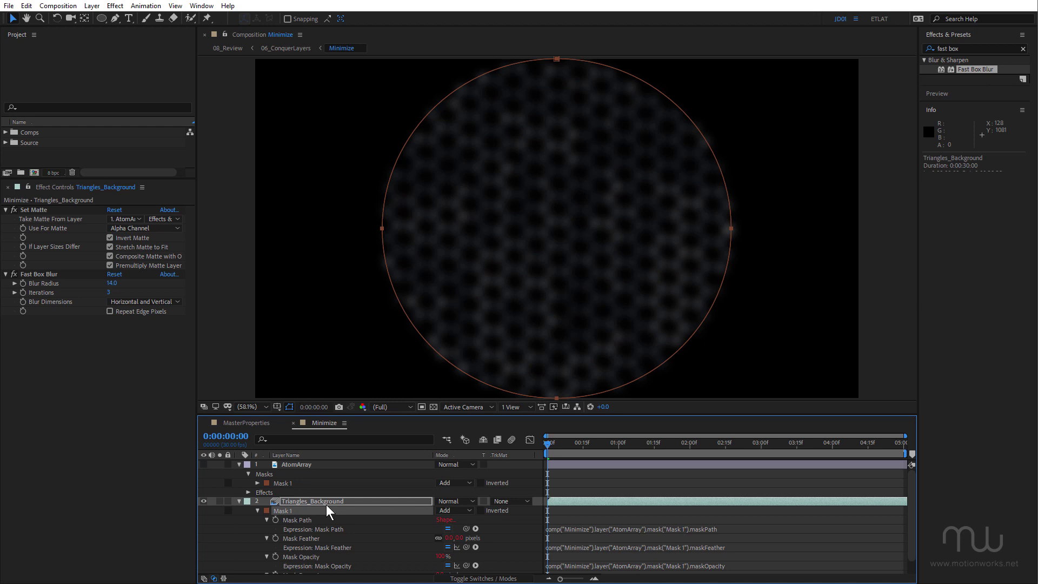
{"action": "left_click", "coordinate": [455, 510]}
{"action": "left_click", "coordinate": [463, 548]}
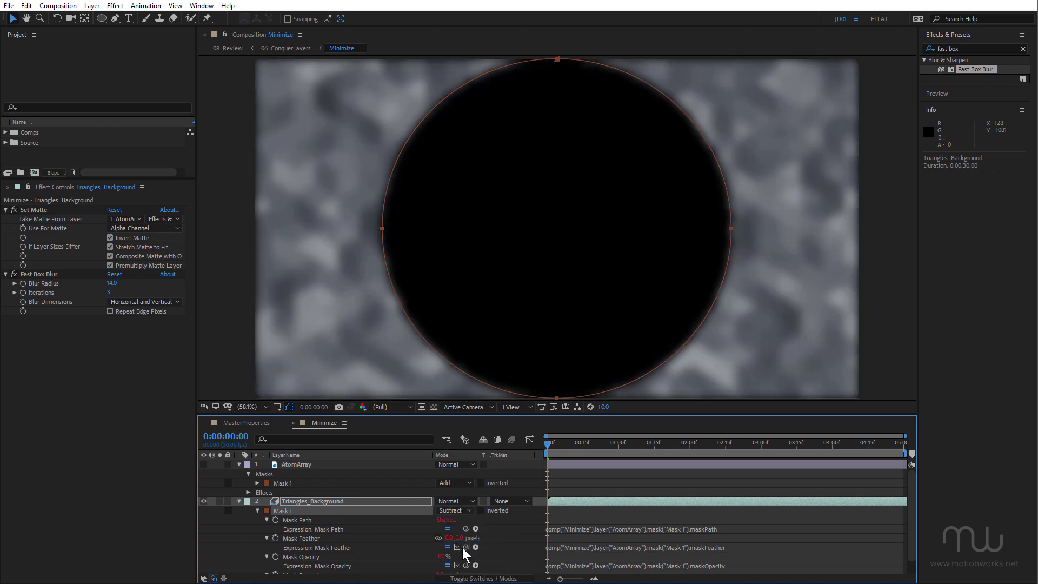
- Filter the timeline by 'compos' and set Mask 1 as Fast Box Blur's mask reference
{"action": "left_click", "coordinate": [296, 440]}
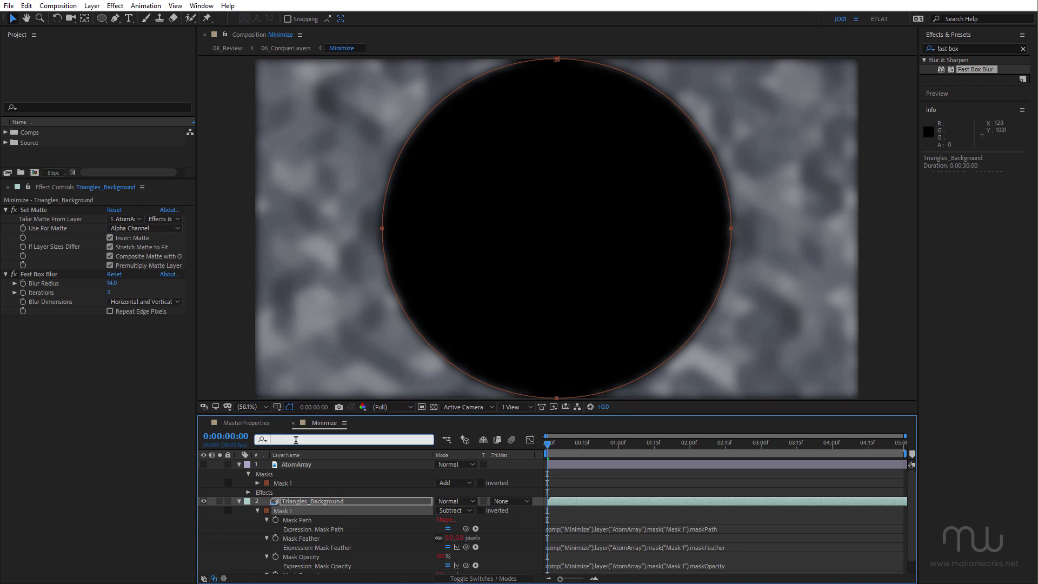
{"action": "type", "text": "compos"}
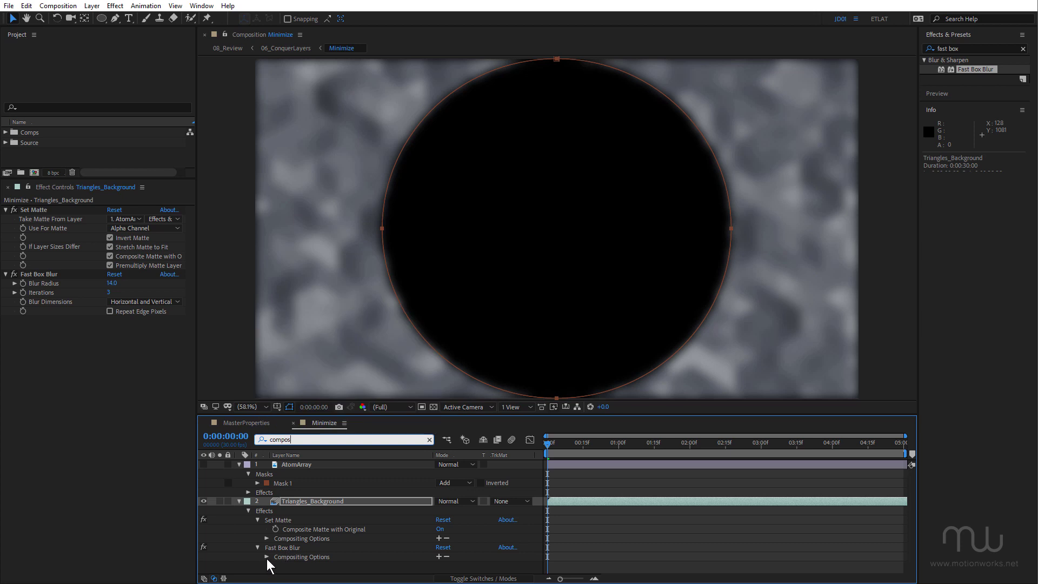
{"action": "left_click", "coordinate": [267, 565]}
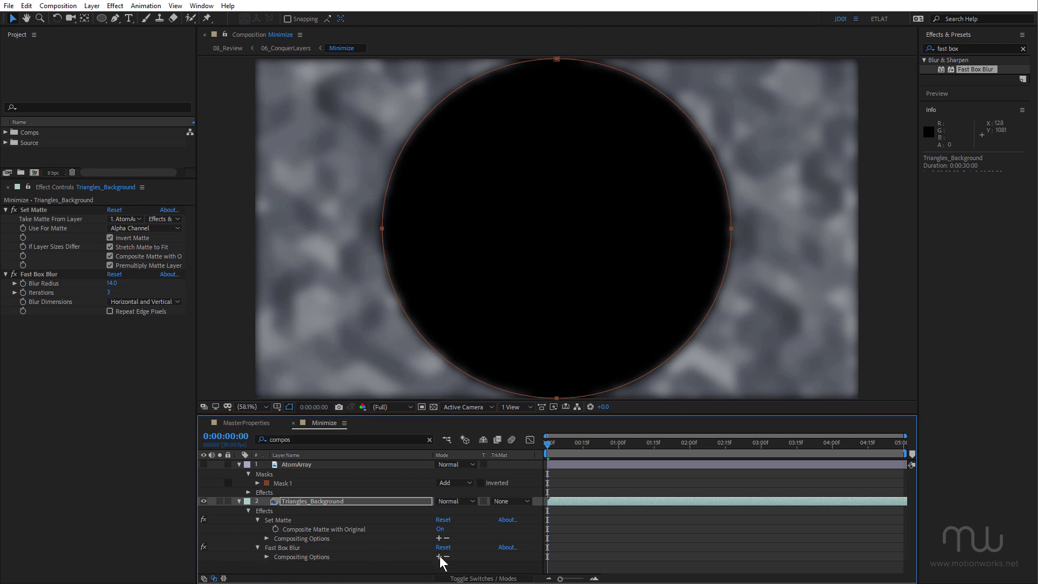
{"action": "left_click", "coordinate": [439, 556]}
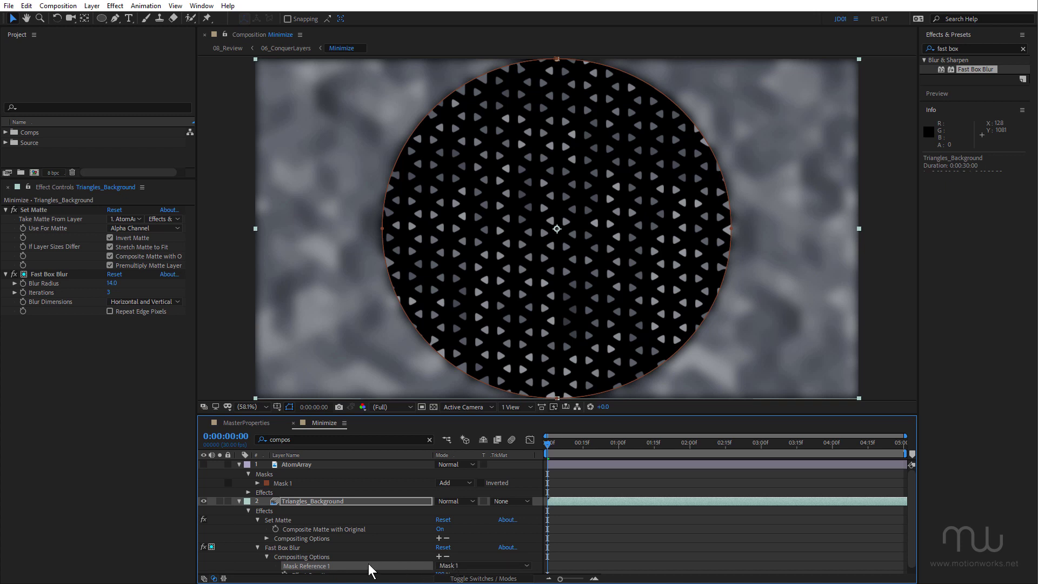
- Filter the timeline by 'mask' and rename the background's pasted mask to 'Blur'
{"action": "left_click", "coordinate": [303, 440]}
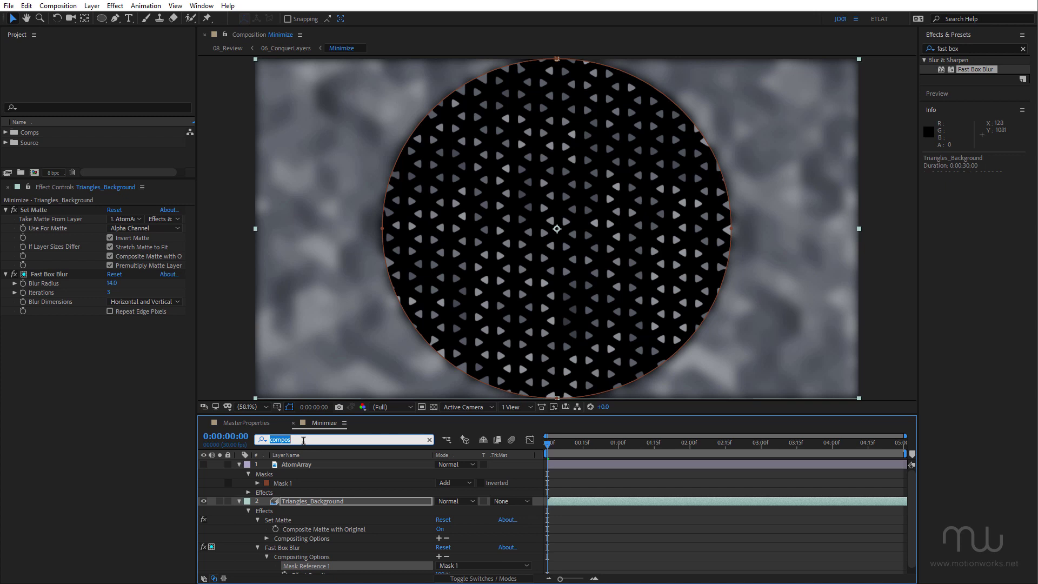
{"action": "type", "text": "mask"}
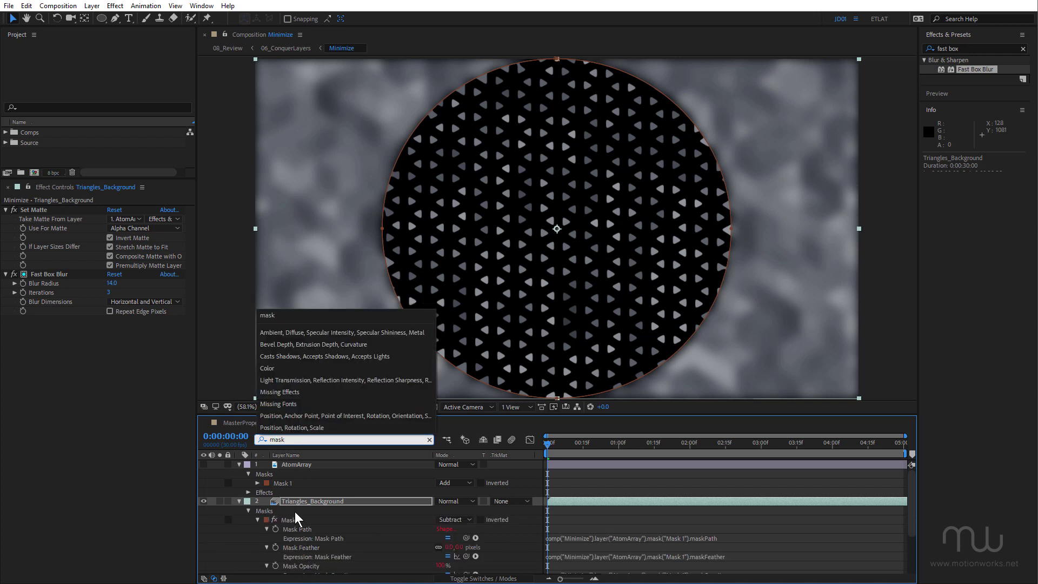
{"action": "left_click", "coordinate": [294, 520]}
{"action": "key", "text": "Return"}
{"action": "type", "text": "B"}
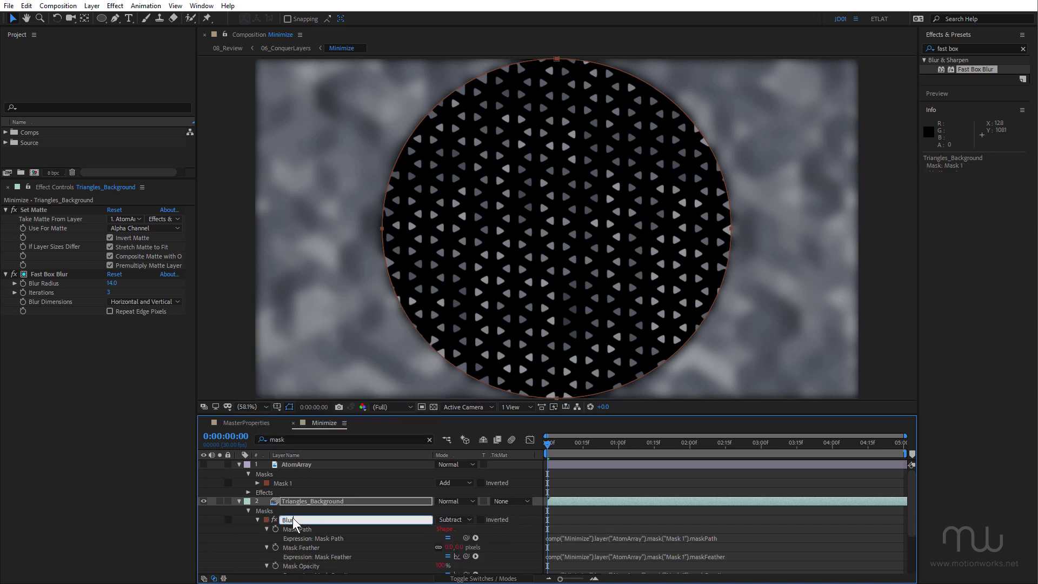
{"action": "type", "text": "lur"}
{"action": "left_click", "coordinate": [336, 504]}
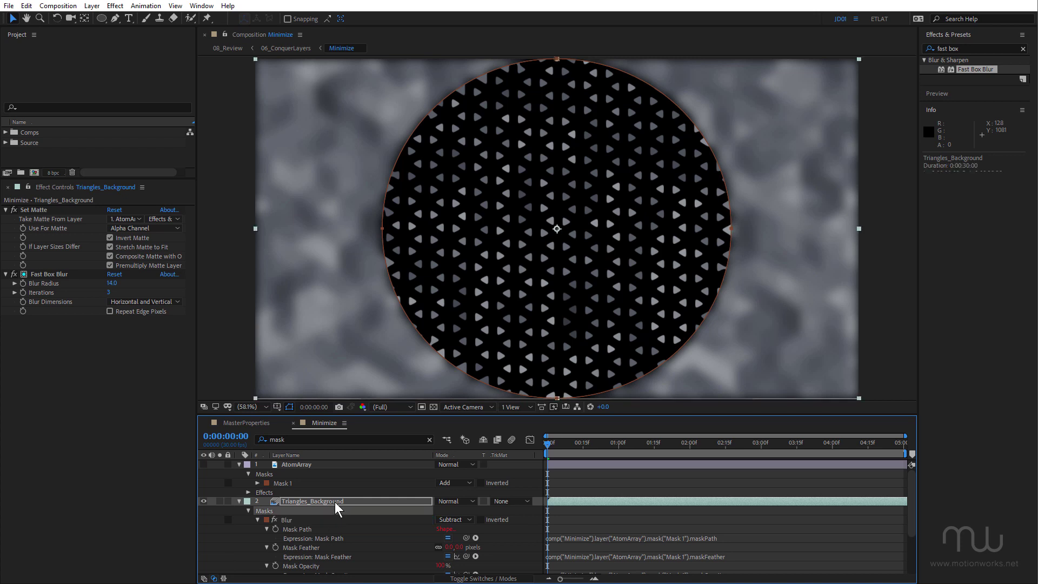
- Filter the timeline by 'compo' to show Fast Box Blur's mask reference reading Blur
{"action": "left_click", "coordinate": [305, 439]}
{"action": "type", "text": "compo"}
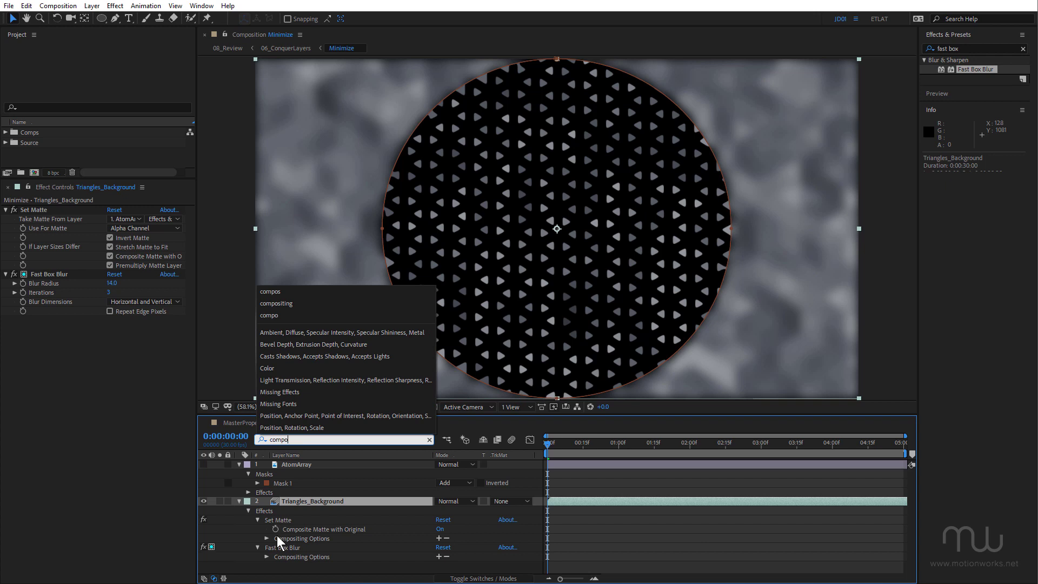
{"action": "key", "text": "Return"}
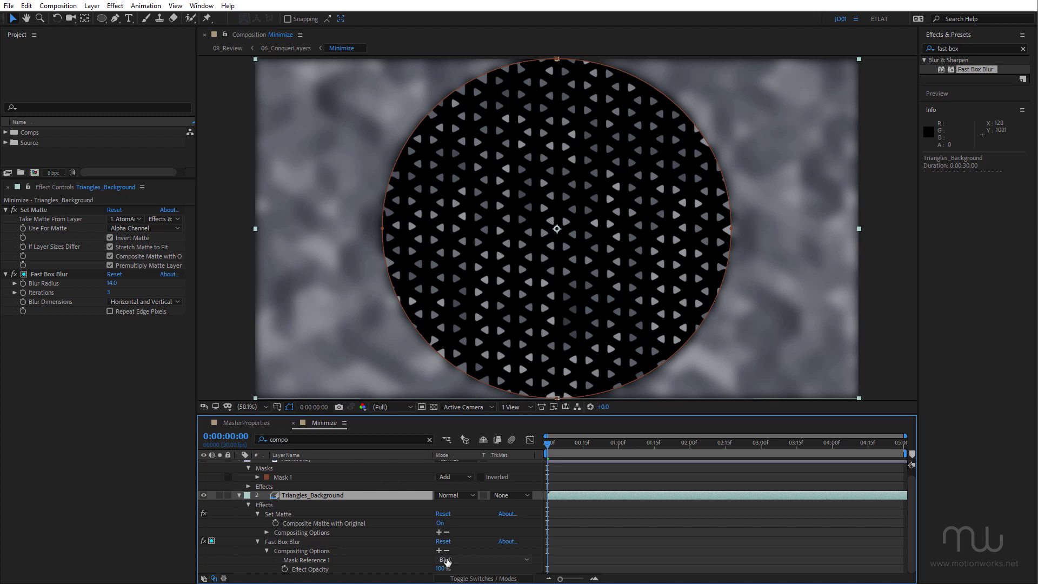
- Set Fast Box Blur's radius to 5 and stop it darkening the frame edges
{"action": "left_click", "coordinate": [111, 283]}
{"action": "type", "text": "5"}
{"action": "key", "text": "Return"}
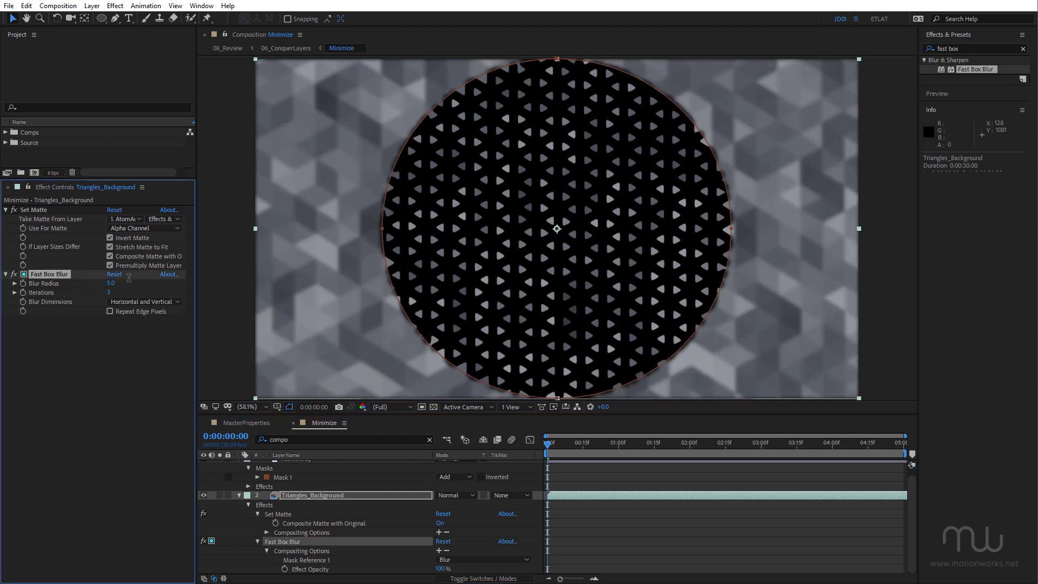
{"action": "left_click", "coordinate": [110, 312]}
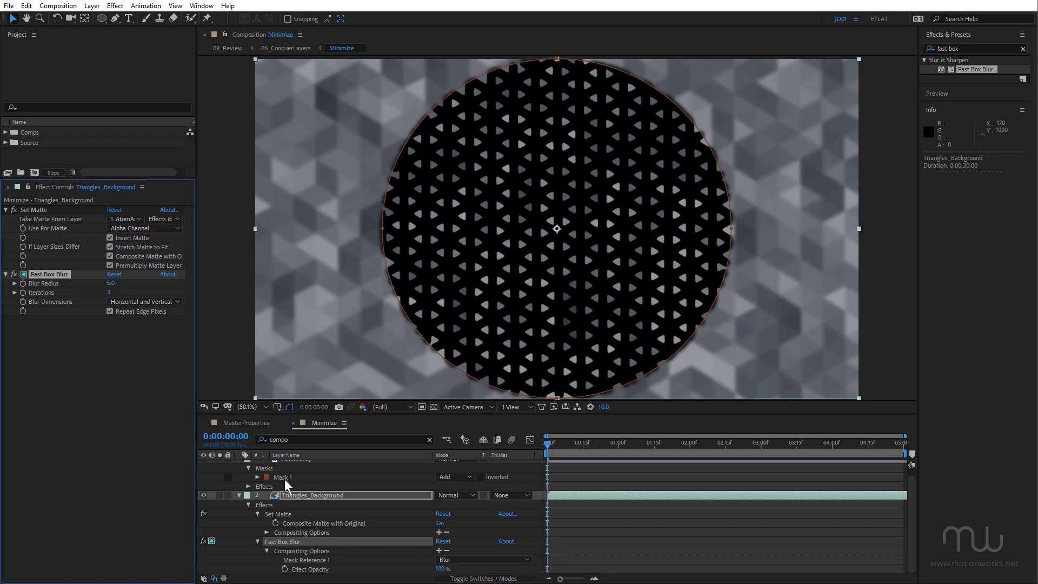
{"action": "scroll", "coordinate": [286, 474], "scroll_direction": "up", "scroll_amount": 1}
- Nudge AtomArray's Mask 1 circle and set Simple Choker's Choke Matte to 8.10
{"action": "left_click", "coordinate": [292, 465]}
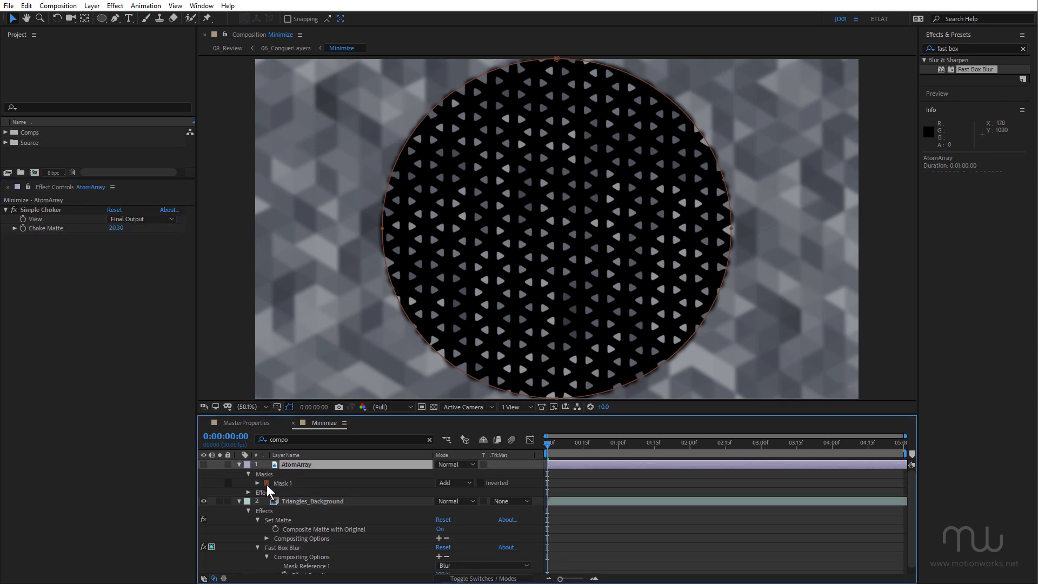
{"action": "left_click", "coordinate": [259, 484]}
{"action": "left_click", "coordinate": [298, 493]}
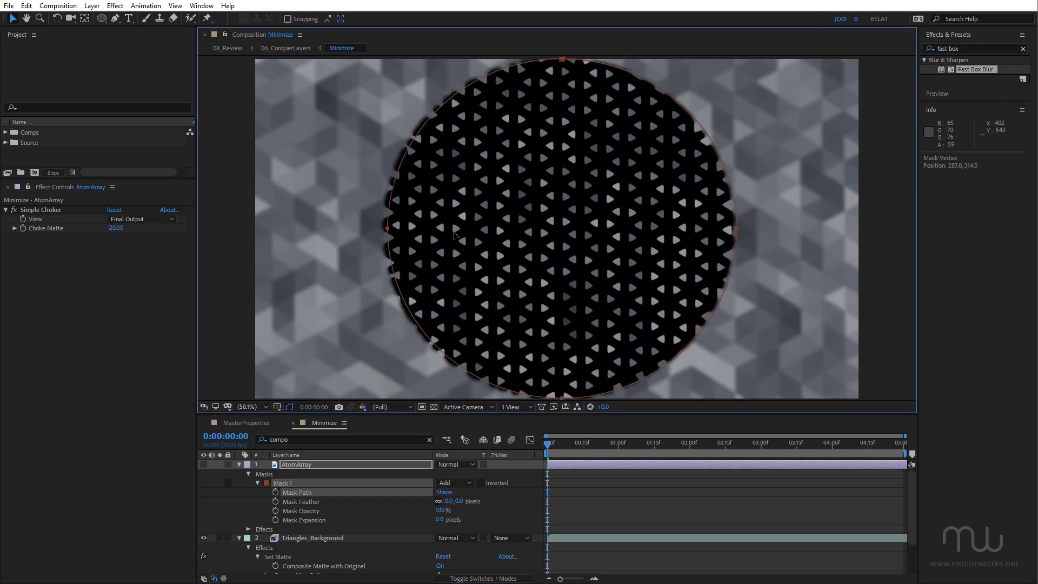
{"action": "mouse_move", "coordinate": [385, 233]}
{"action": "left_mouse_down"}
{"action": "mouse_move", "coordinate": [492, 238]}
{"action": "mouse_move", "coordinate": [375, 236]}
{"action": "mouse_move", "coordinate": [405, 227]}
{"action": "mouse_move", "coordinate": [382, 228]}
{"action": "left_mouse_up"}
{"action": "left_click", "coordinate": [295, 466]}
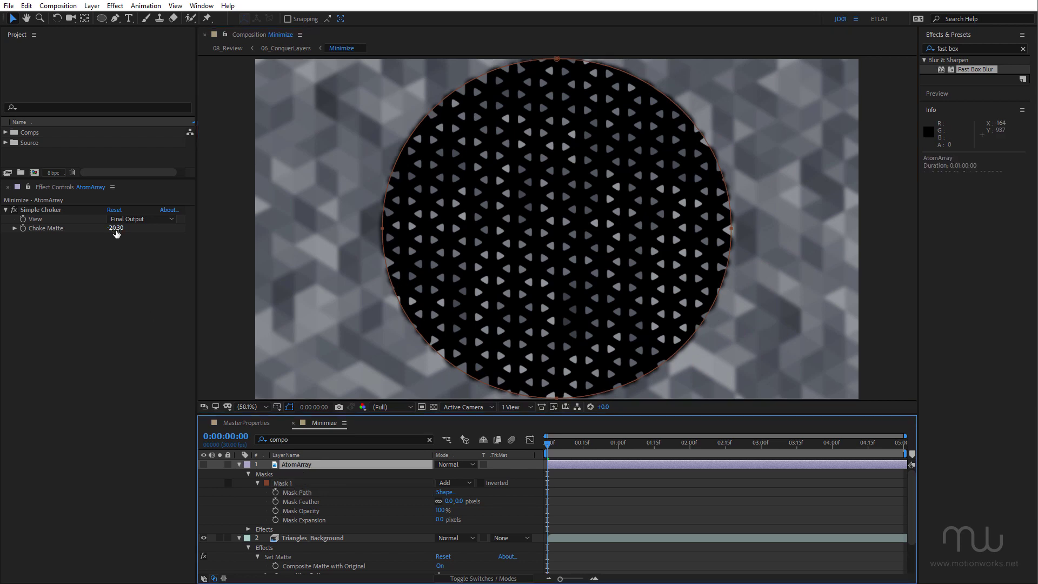
{"action": "left_click_drag", "start_coordinate": [114, 227], "coordinate": [219, 241]}
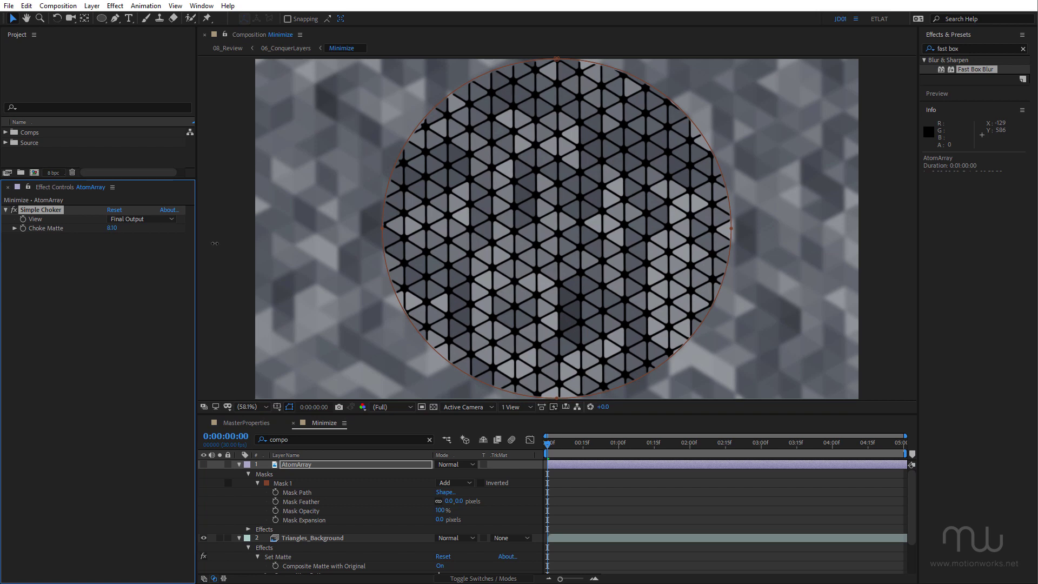
- Add Tritone to Triangles_Background with saturated blue Midtones
{"action": "left_click", "coordinate": [291, 537]}
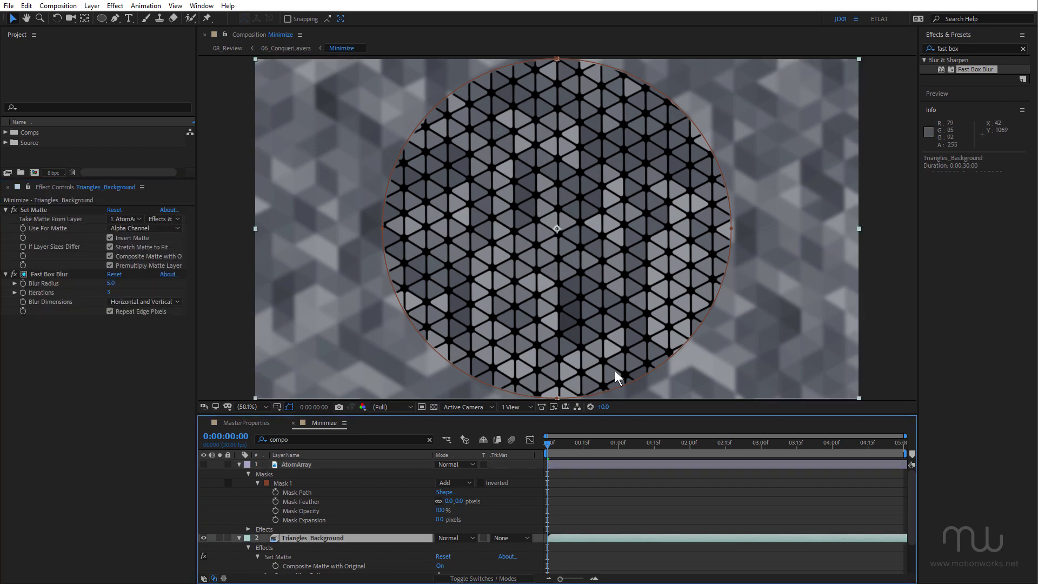
{"action": "left_click", "coordinate": [960, 47]}
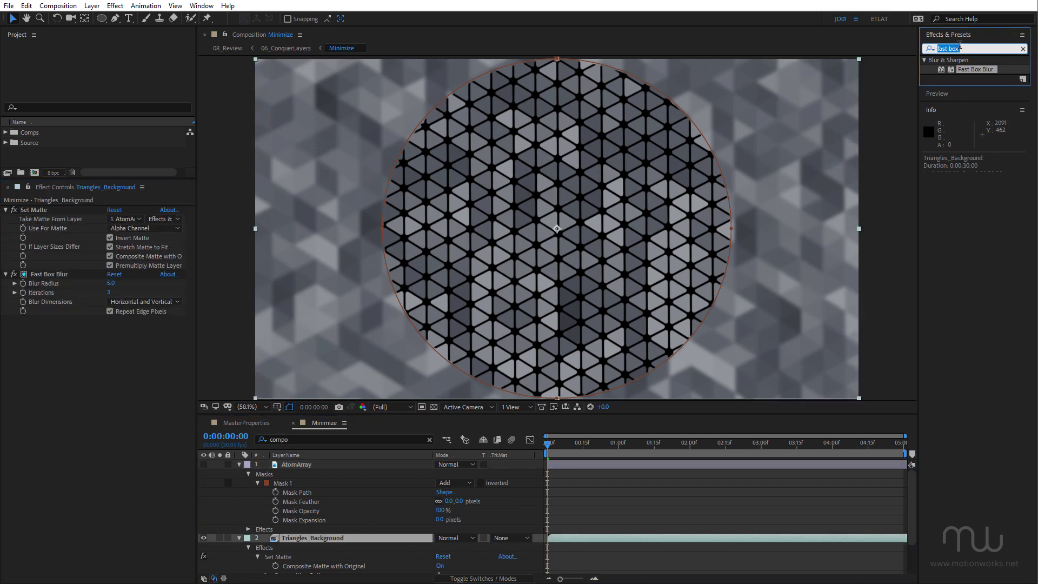
{"action": "type", "text": "tritone"}
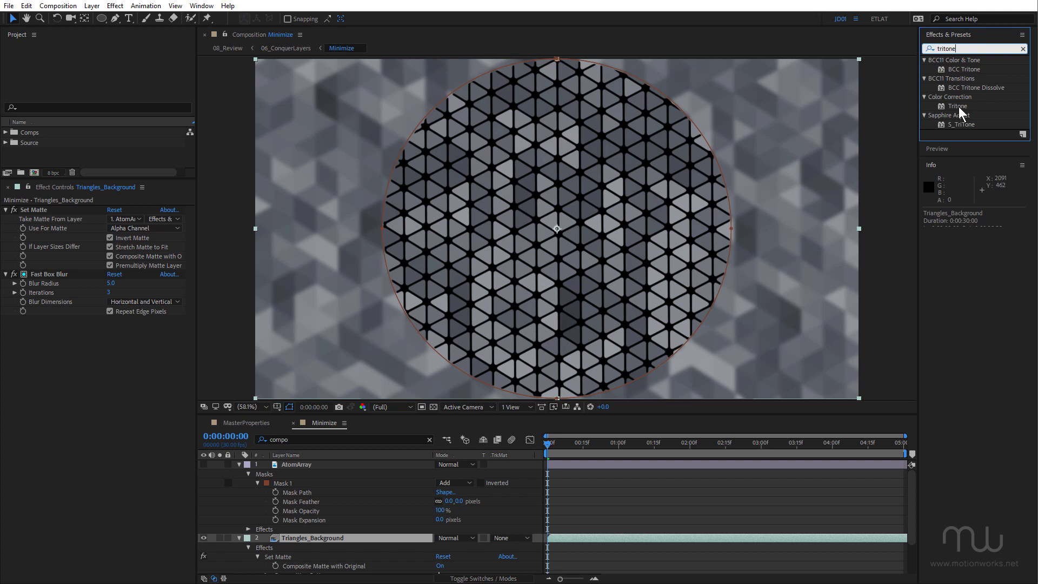
{"action": "double_click", "coordinate": [958, 107]}
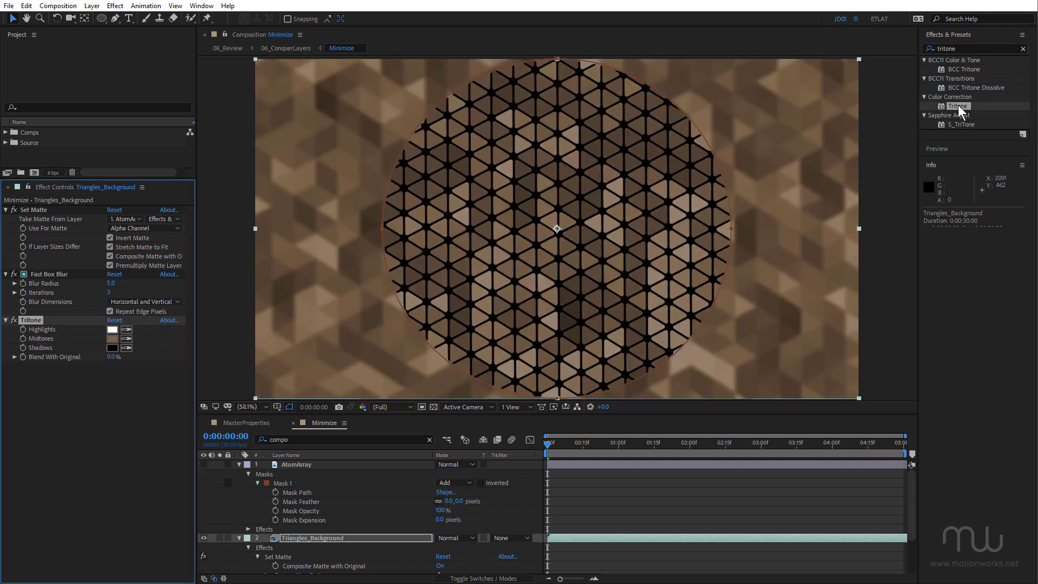
{"action": "left_click", "coordinate": [113, 339]}
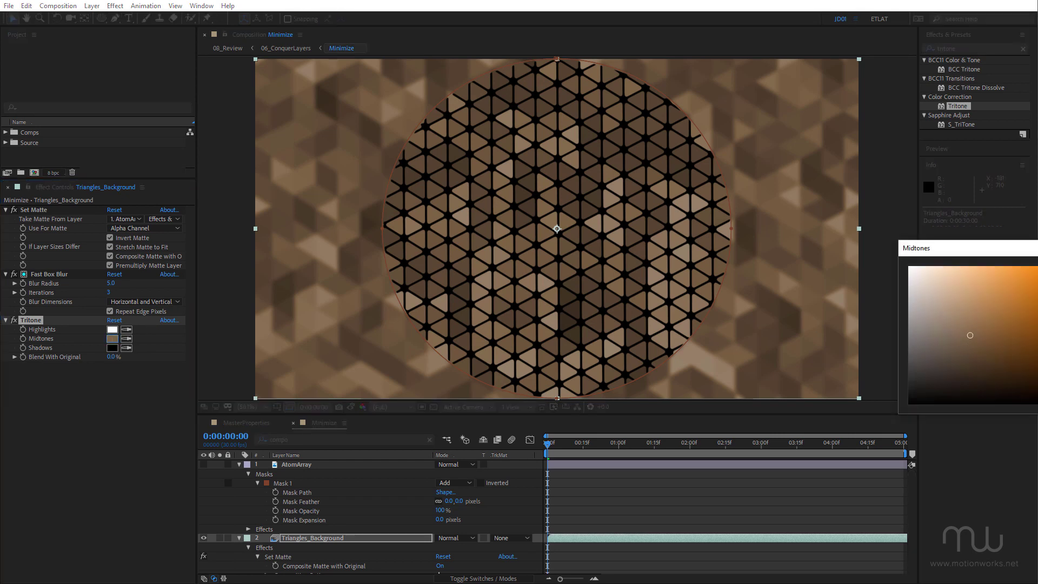
{"action": "left_click_drag", "start_coordinate": [1026, 314], "coordinate": [1016, 308]}
{"action": "key", "text": "Return"}
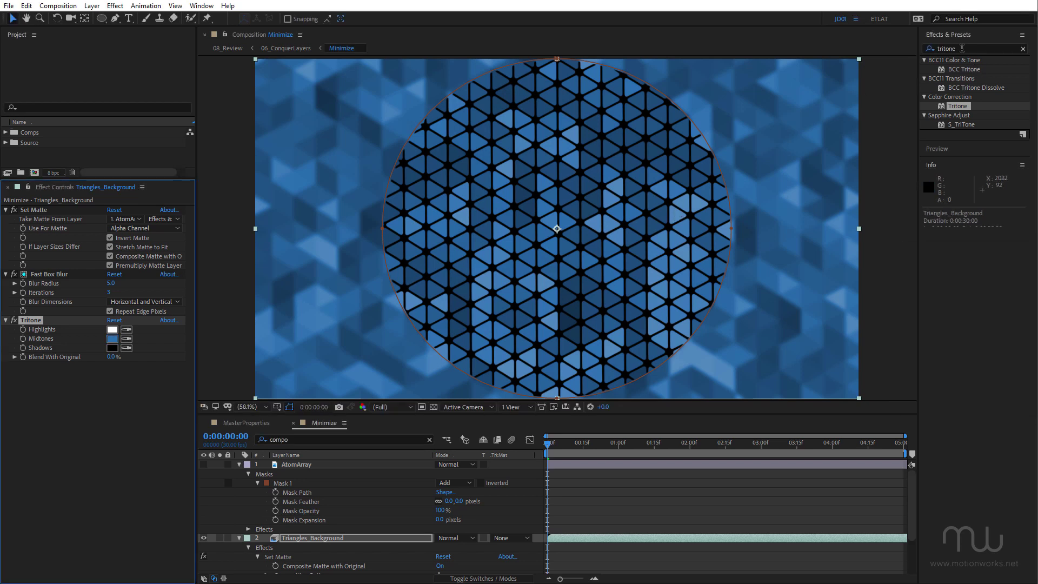
- Add an Exposure effect at the top of Triangles_Background's stack with Exposure 0.98 and Offset -0.0800
{"action": "left_click", "coordinate": [962, 48]}
{"action": "type", "text": "expos"}
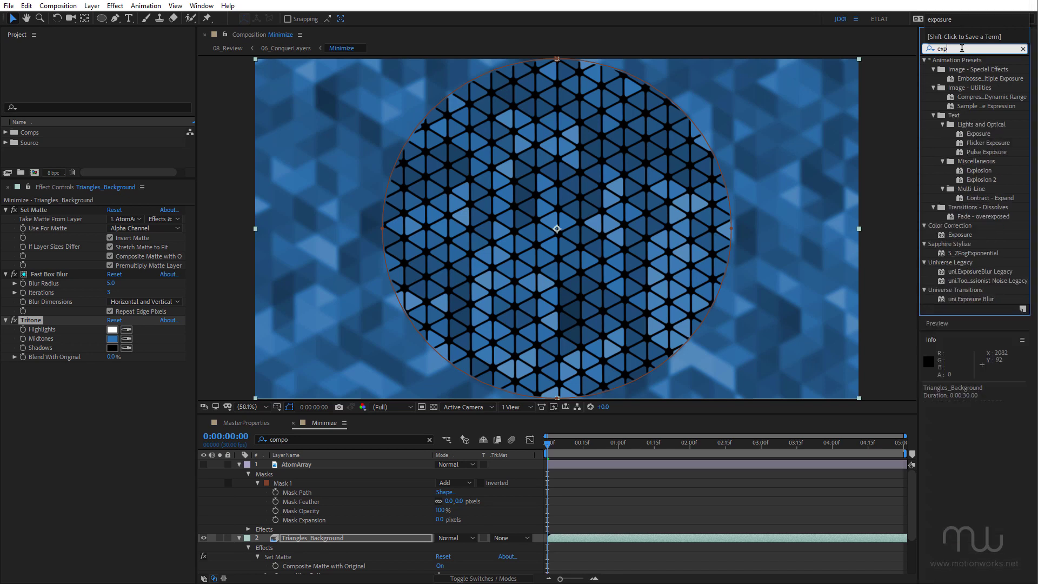
{"action": "type", "text": "ure"}
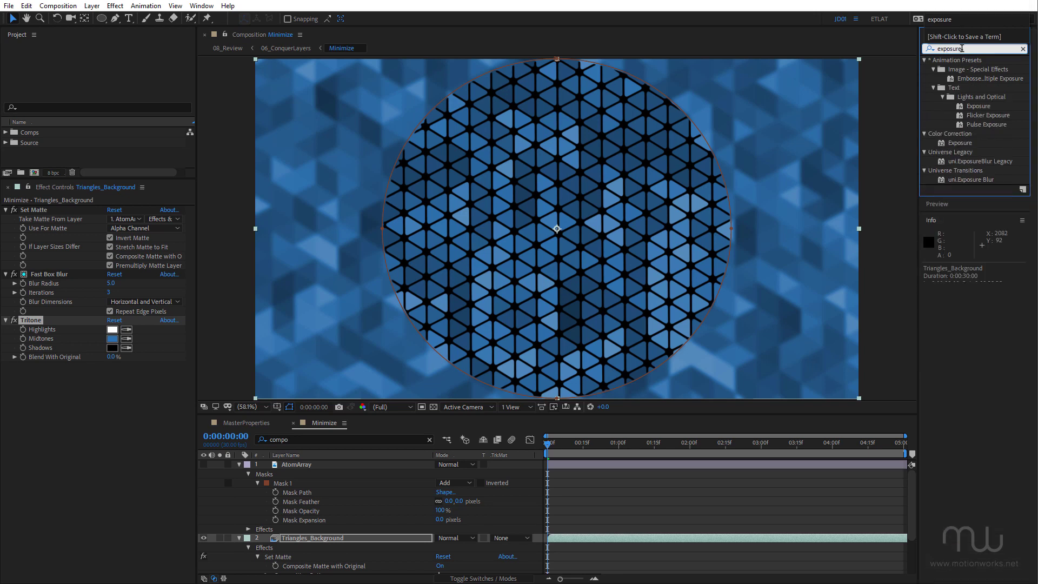
{"action": "double_click", "coordinate": [971, 143]}
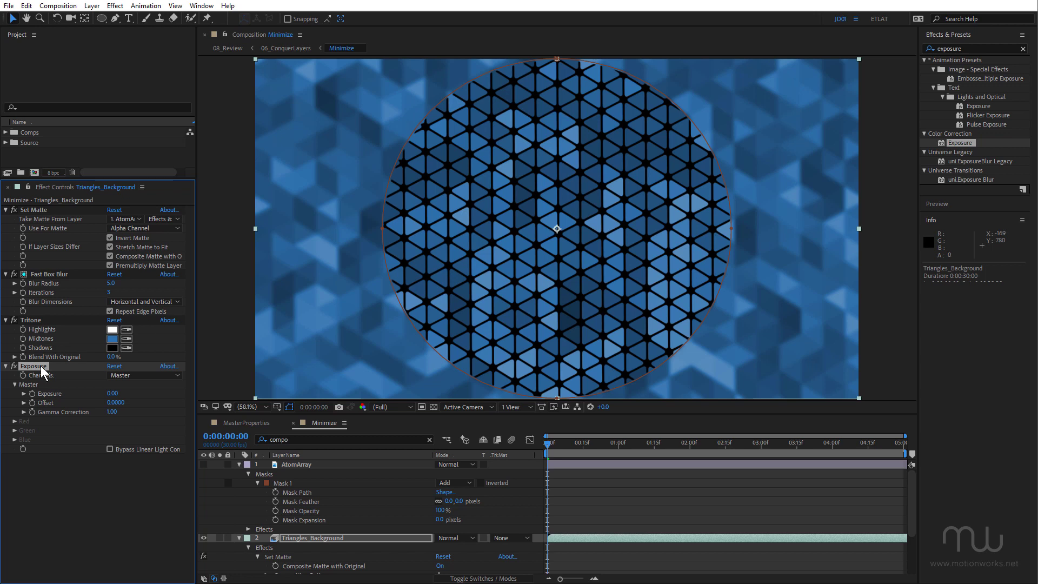
{"action": "key", "text": "ctrl+shift+alt+Up"}
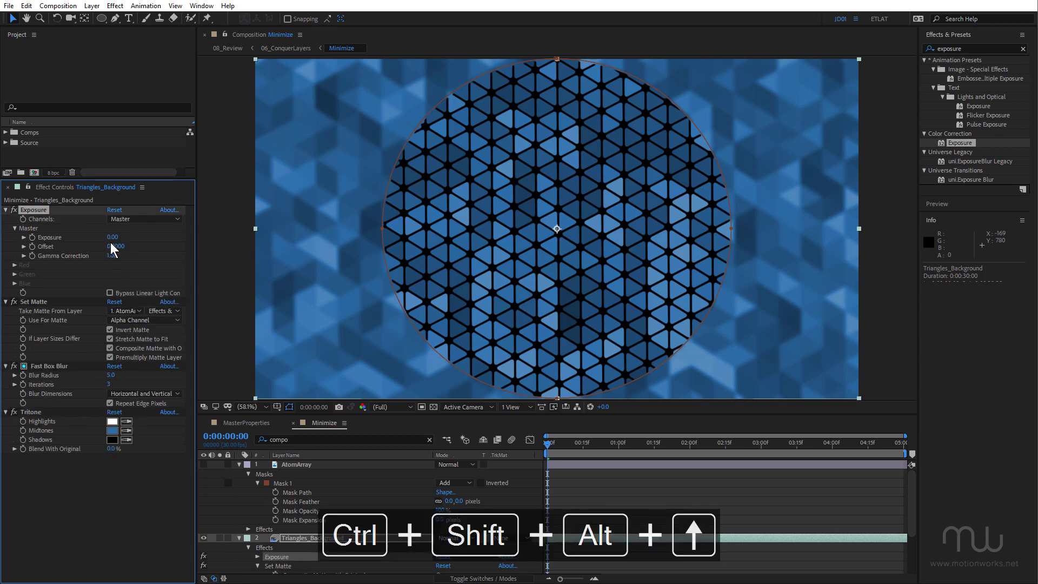
{"action": "mouse_move", "coordinate": [111, 241]}
{"action": "left_mouse_down"}
{"action": "mouse_move", "coordinate": [144, 238]}
{"action": "mouse_move", "coordinate": [117, 252]}
{"action": "mouse_move", "coordinate": [125, 236]}
{"action": "left_mouse_up"}
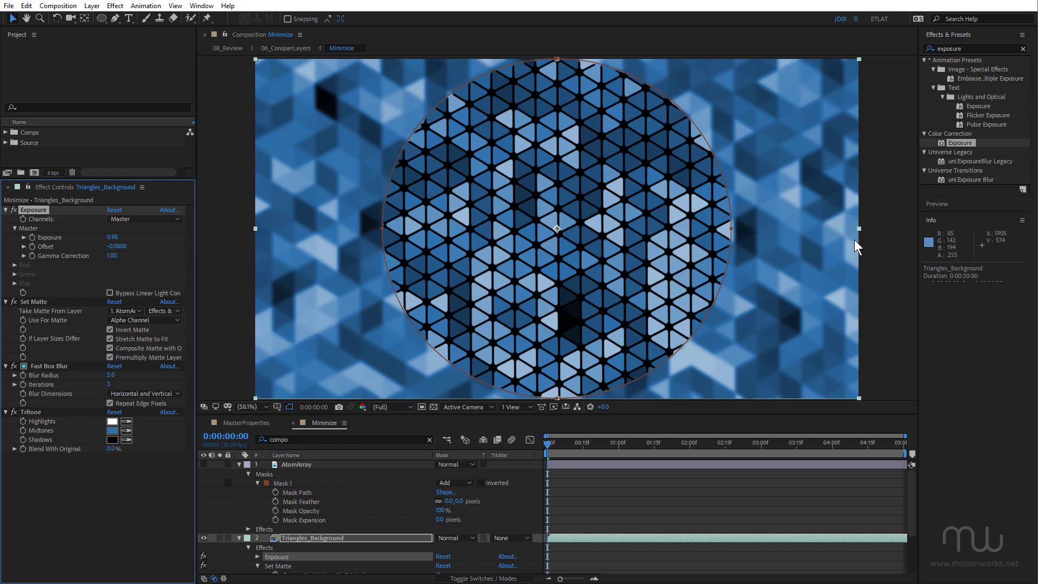
- Apply Hue/Saturation to Triangles_Background and set Master Hue to -179° for an orange-brown tint
{"action": "left_click", "coordinate": [967, 48]}
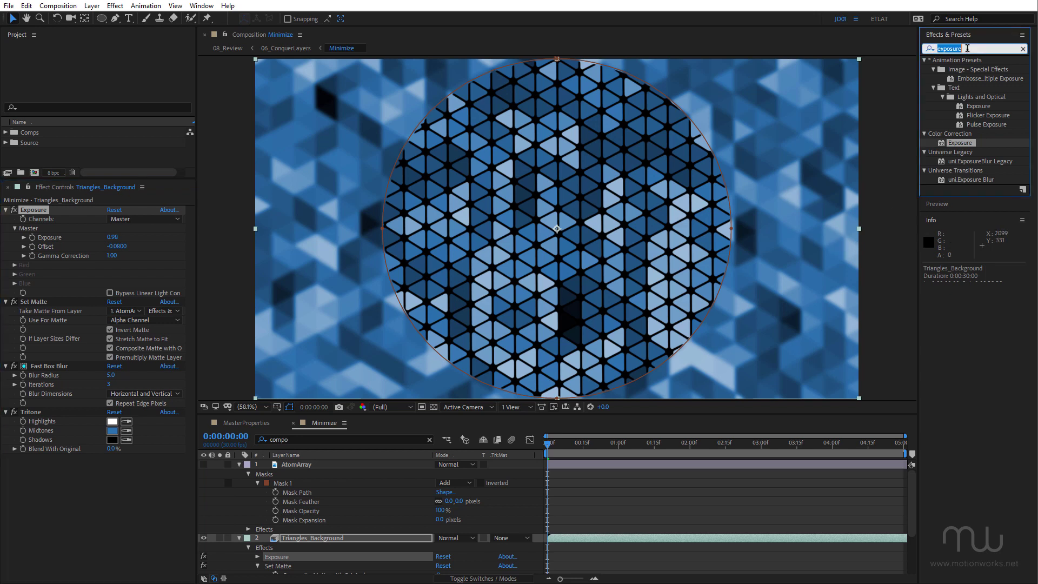
{"action": "type", "text": "hue"}
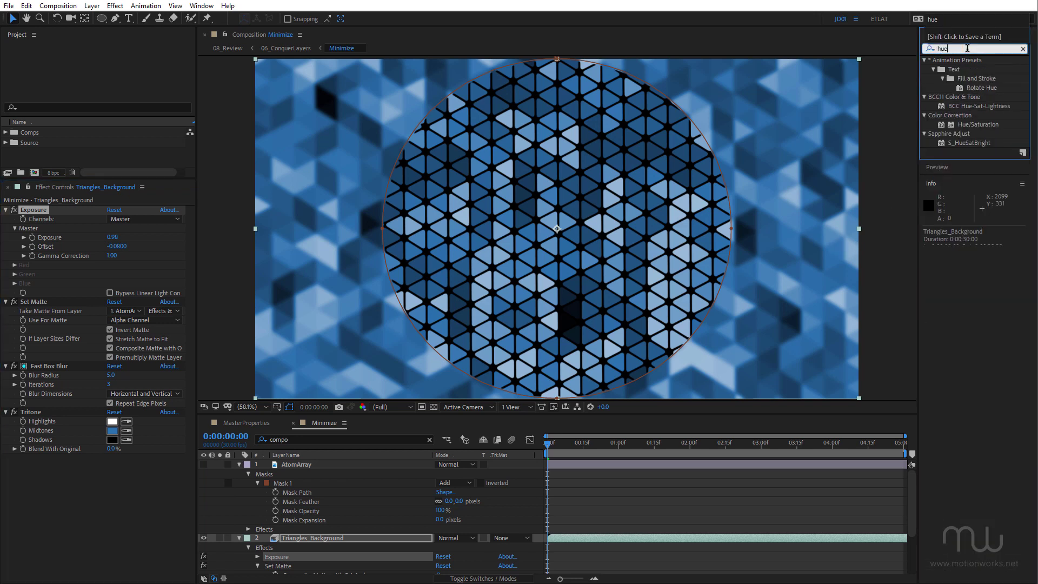
{"action": "double_click", "coordinate": [987, 125]}
{"action": "key", "text": "ctrl+z"}
{"action": "left_click_drag", "start_coordinate": [124, 474], "coordinate": [78, 526]}
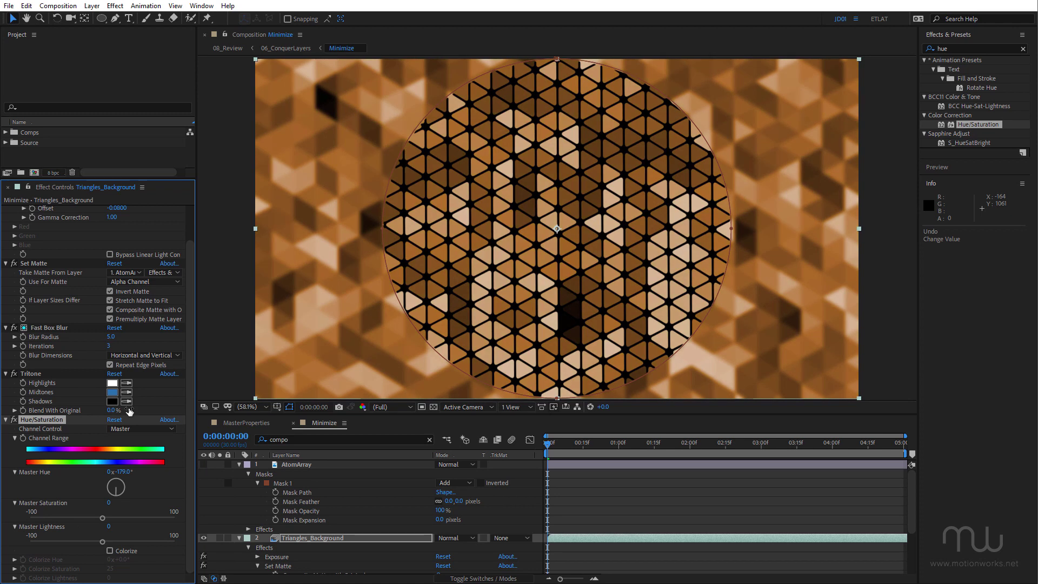
- Add a full-layer rectangular mask to Triangles_Background
{"action": "left_click", "coordinate": [101, 18]}
{"action": "left_click", "coordinate": [130, 19]}
{"action": "double_click", "coordinate": [102, 19]}
{"action": "key", "text": "v"}
- Rename the mask to 'Hue' and move it down over the lower part of the frame
{"action": "left_click", "coordinate": [284, 558]}
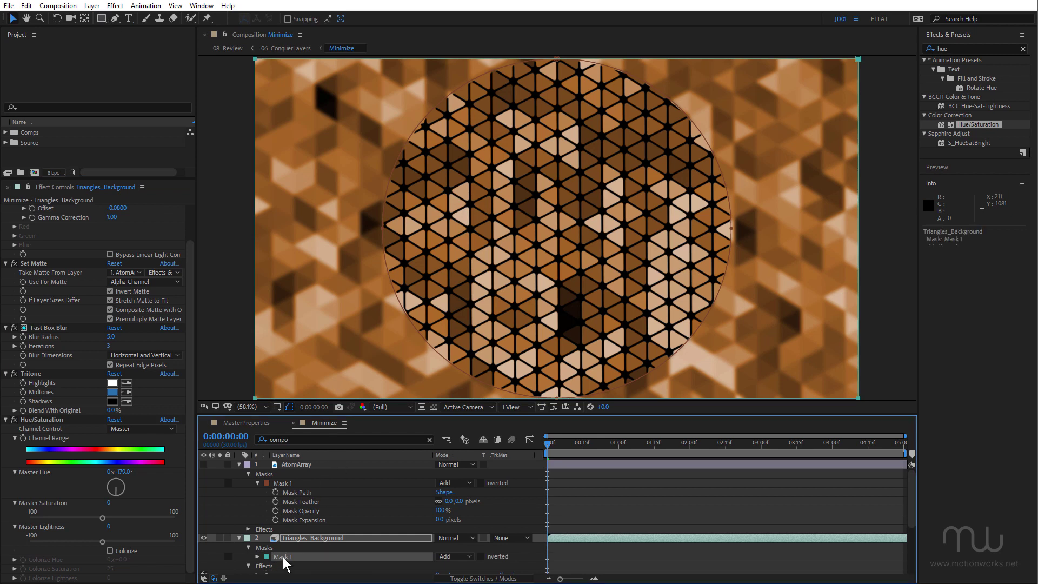
{"action": "key", "text": "Return"}
{"action": "type", "text": "Hu"}
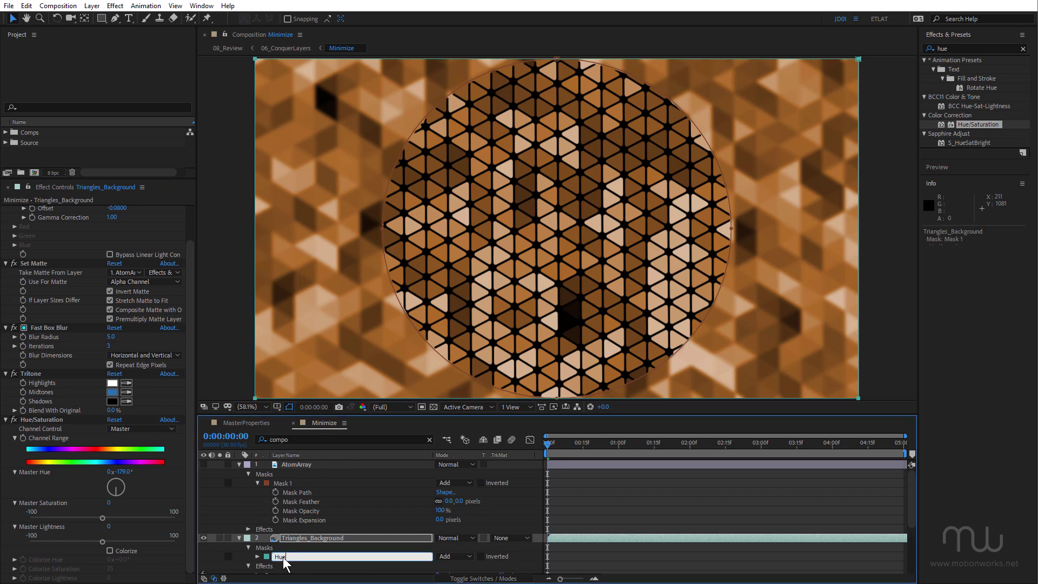
{"action": "type", "text": "e"}
{"action": "key", "text": "Return"}
{"action": "key", "text": "comma"}
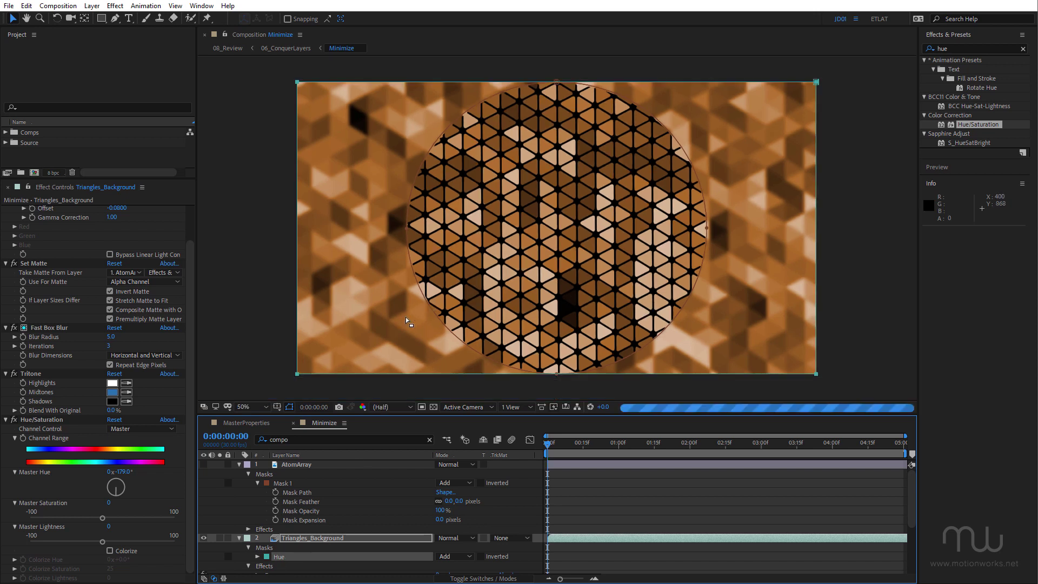
{"action": "left_click", "coordinate": [809, 85]}
{"action": "left_click_drag", "start_coordinate": [767, 87], "coordinate": [724, 281]}
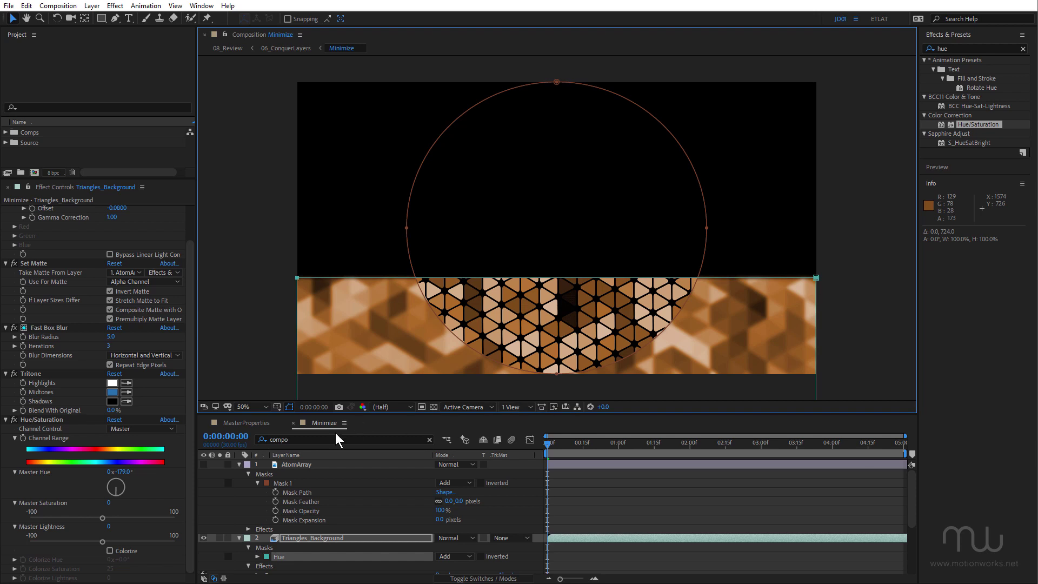
- Add a Mask Reference set to Hue in Hue/Saturation's Compositing Options
{"action": "left_click", "coordinate": [292, 440]}
{"action": "double_click", "coordinate": [291, 440]}
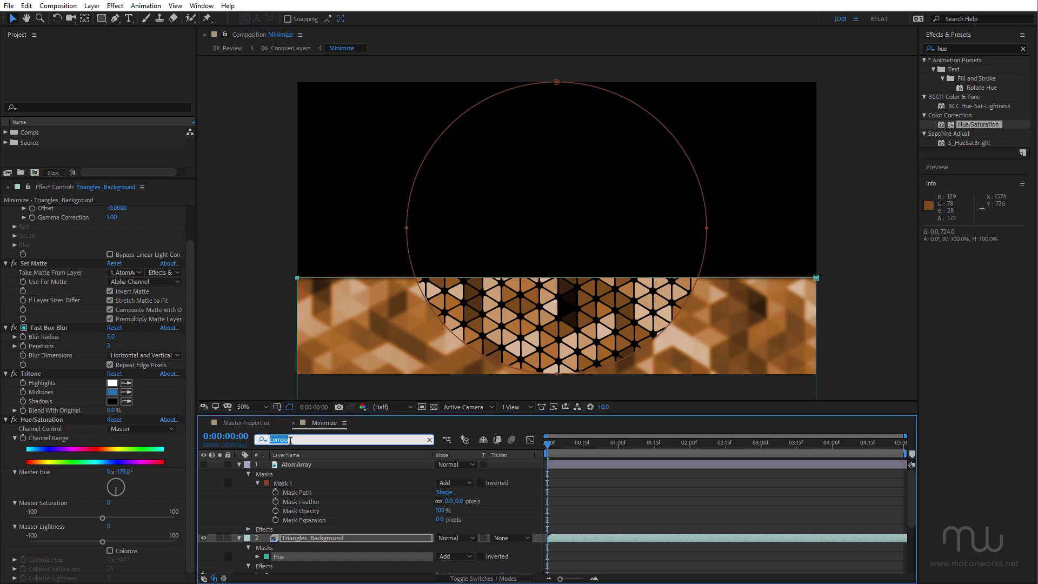
{"action": "type", "text": "compo"}
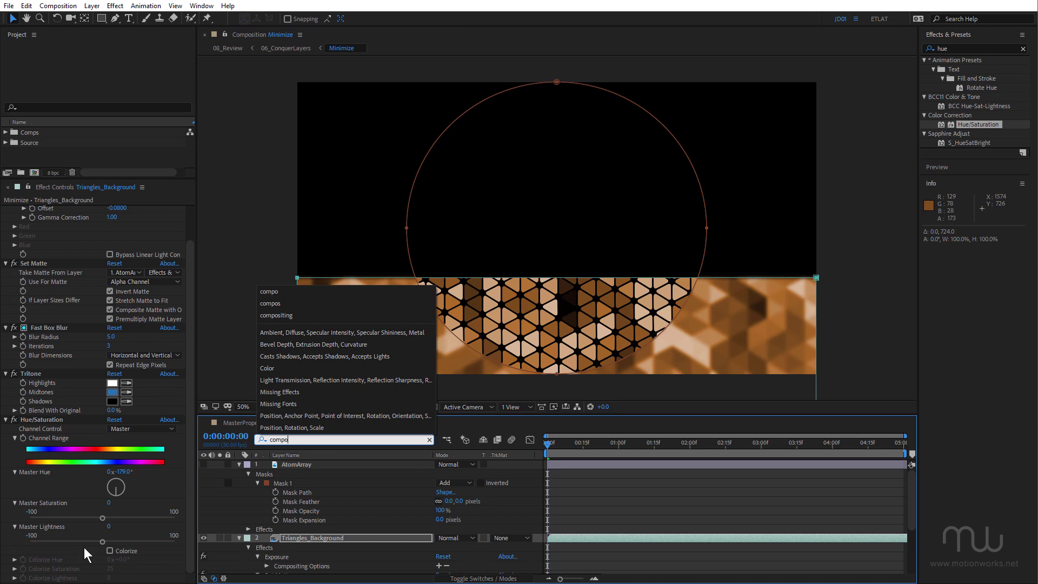
{"action": "scroll", "coordinate": [352, 509], "scroll_direction": "down", "scroll_amount": 1}
{"action": "scroll", "coordinate": [365, 511], "scroll_direction": "down", "scroll_amount": 2}
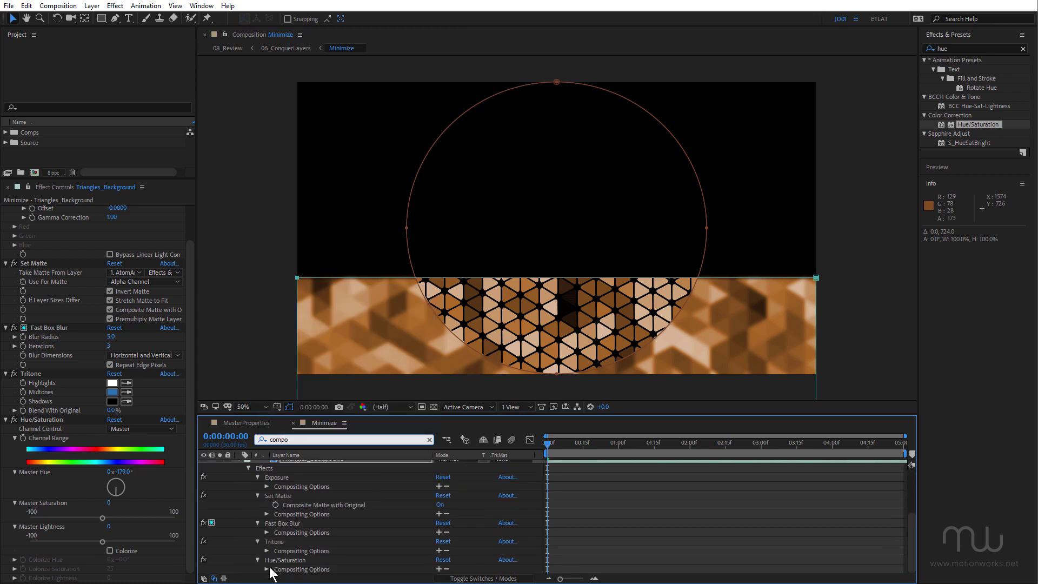
{"action": "key", "text": "ctrl+z"}
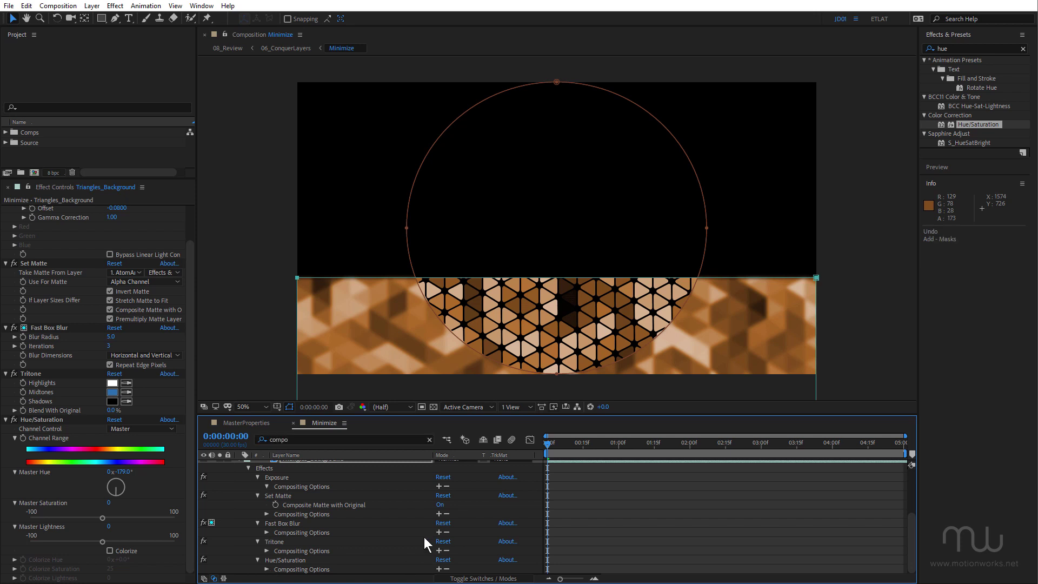
{"action": "left_click", "coordinate": [438, 569]}
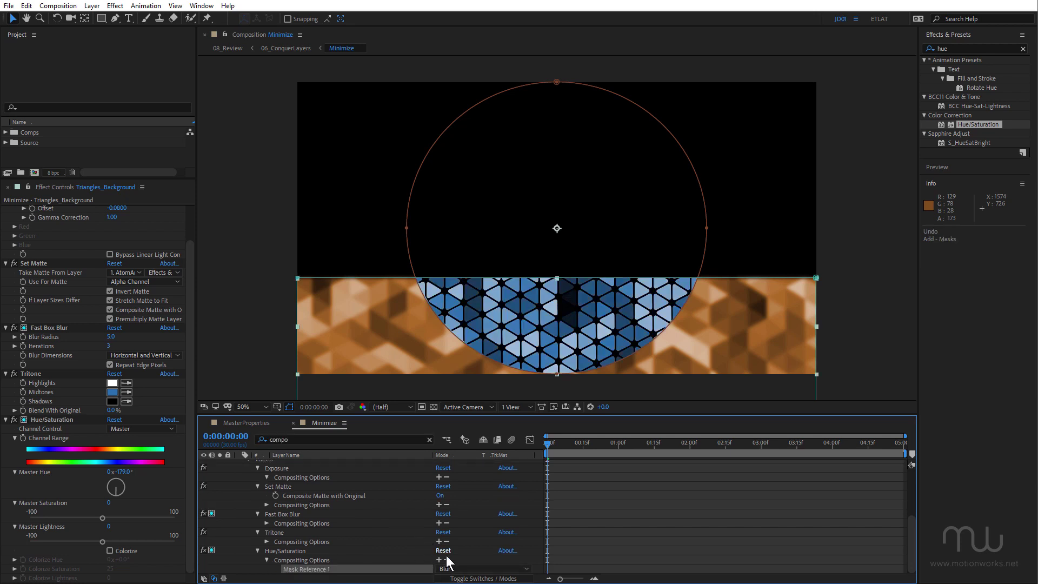
{"action": "left_click", "coordinate": [461, 571]}
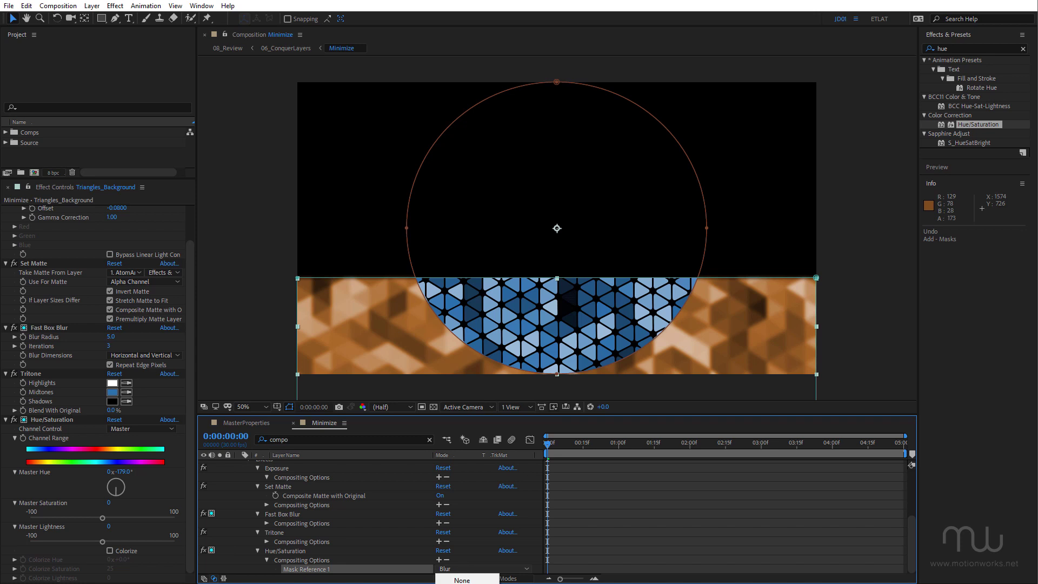
{"action": "left_click", "coordinate": [462, 580]}
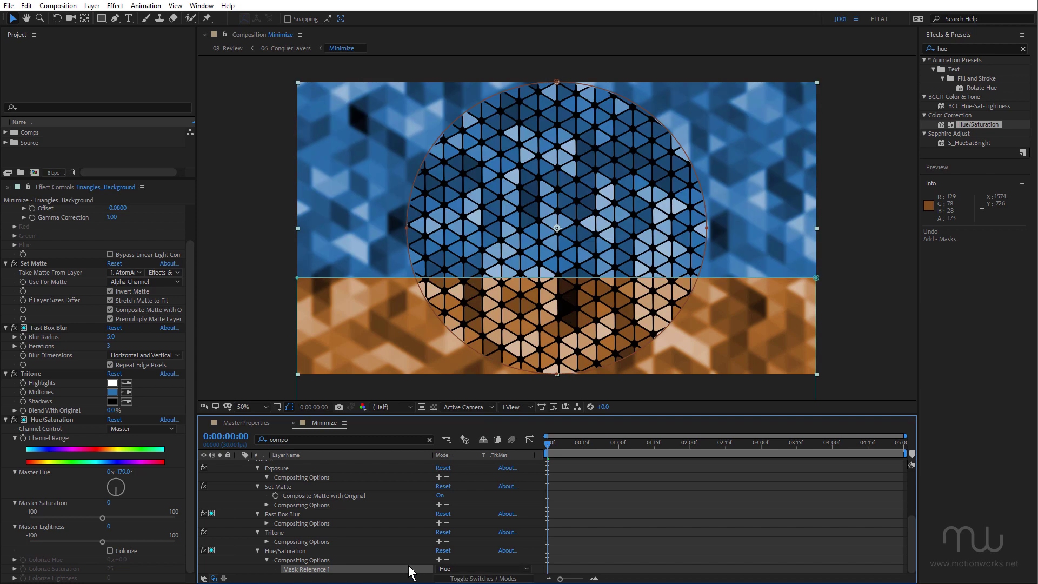
- Feather the Hue mask vertically to 325 pixels and raise its edge higher in the frame
{"action": "left_click", "coordinate": [305, 439]}
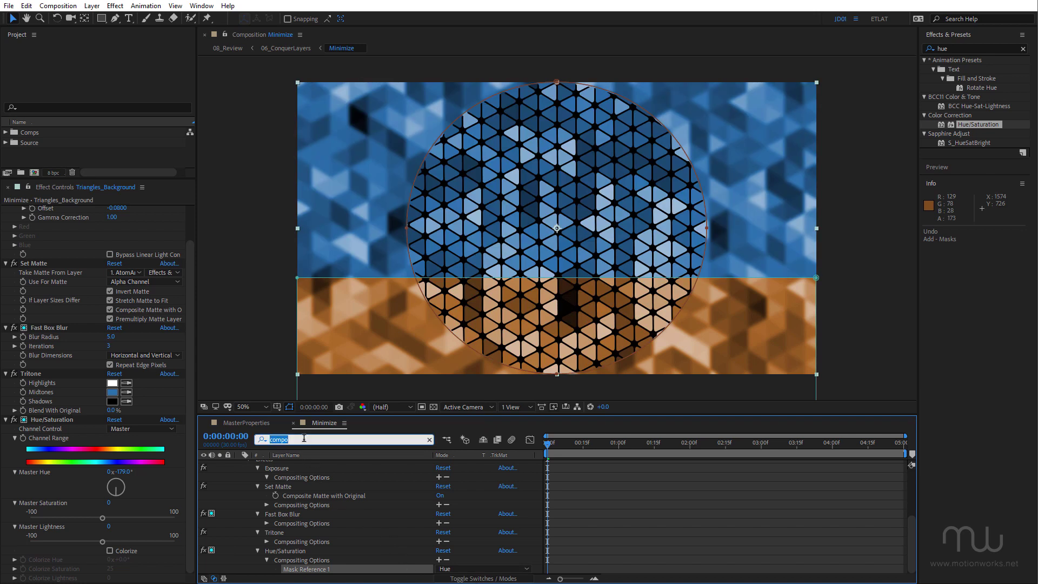
{"action": "type", "text": "feather"}
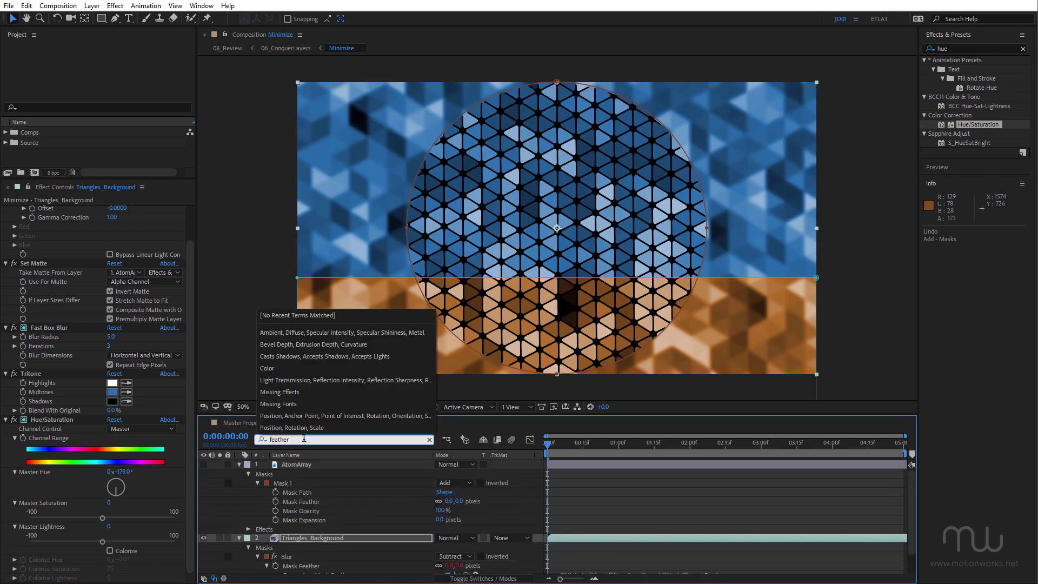
{"action": "key", "text": "Return"}
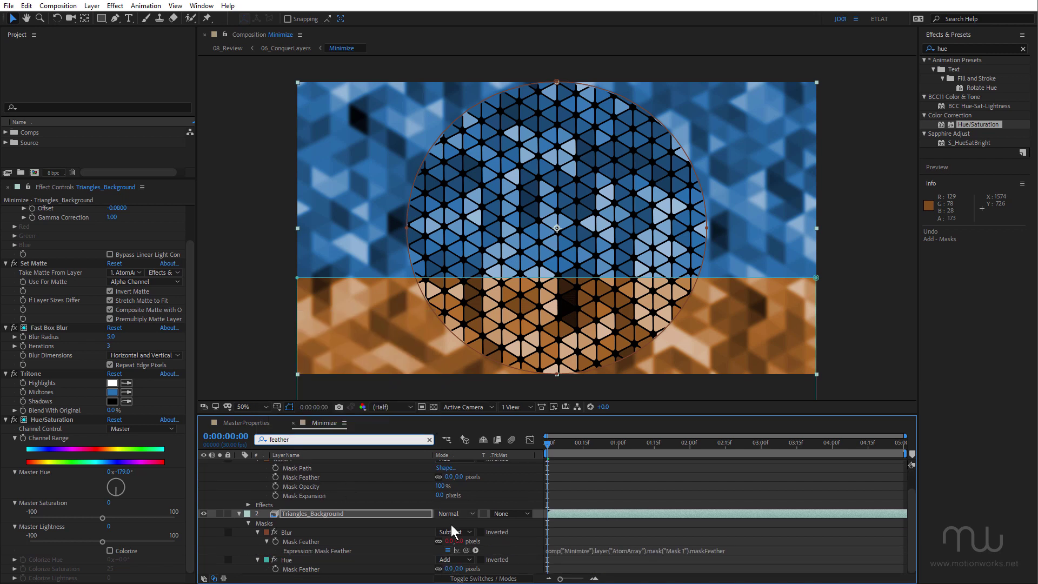
{"action": "scroll", "coordinate": [442, 570], "scroll_direction": "up", "scroll_amount": 1}
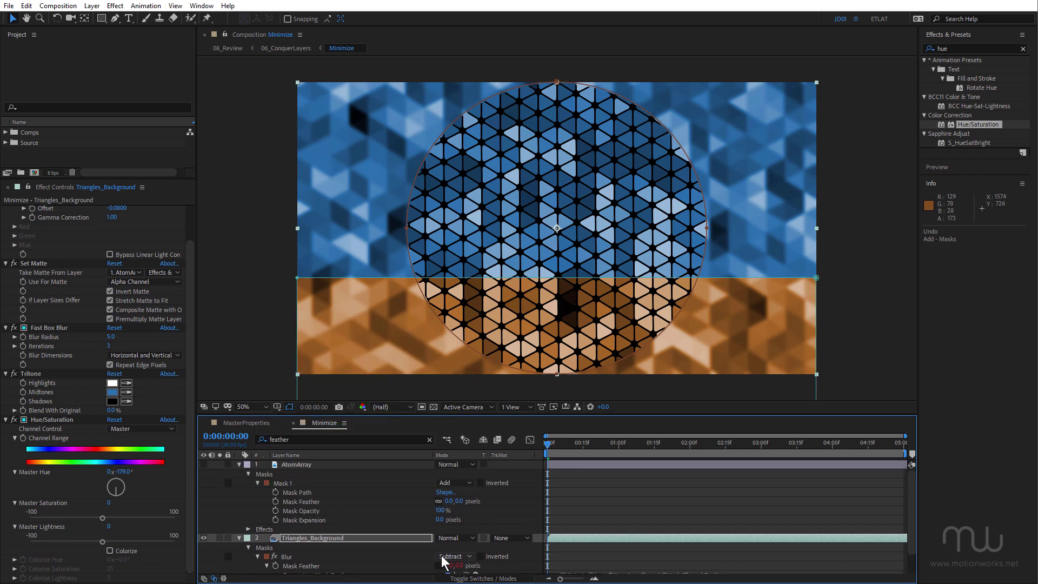
{"action": "scroll", "coordinate": [438, 565], "scroll_direction": "down", "scroll_amount": 1}
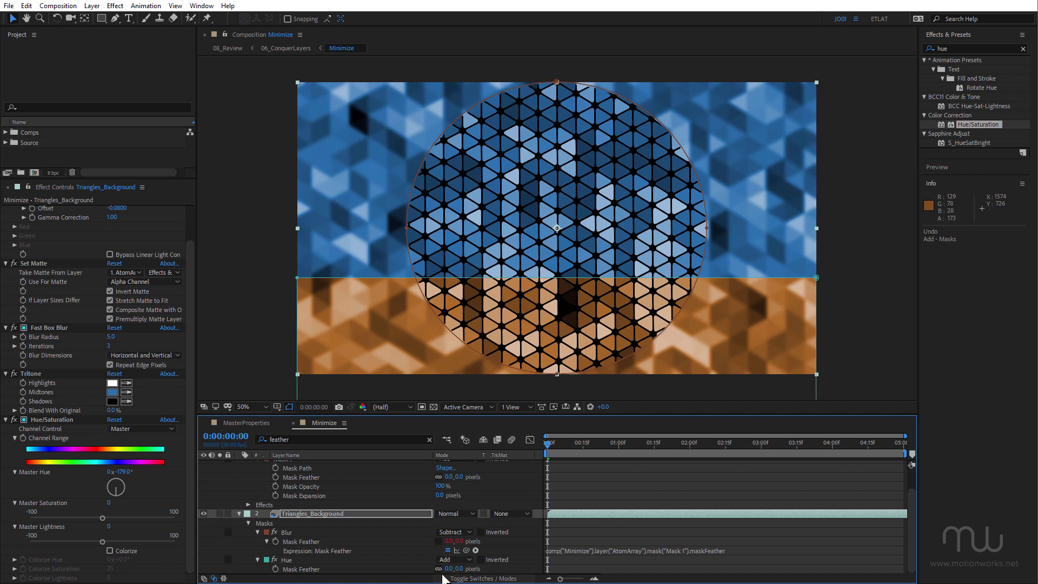
{"action": "left_click_drag", "start_coordinate": [457, 572], "coordinate": [480, 566]}
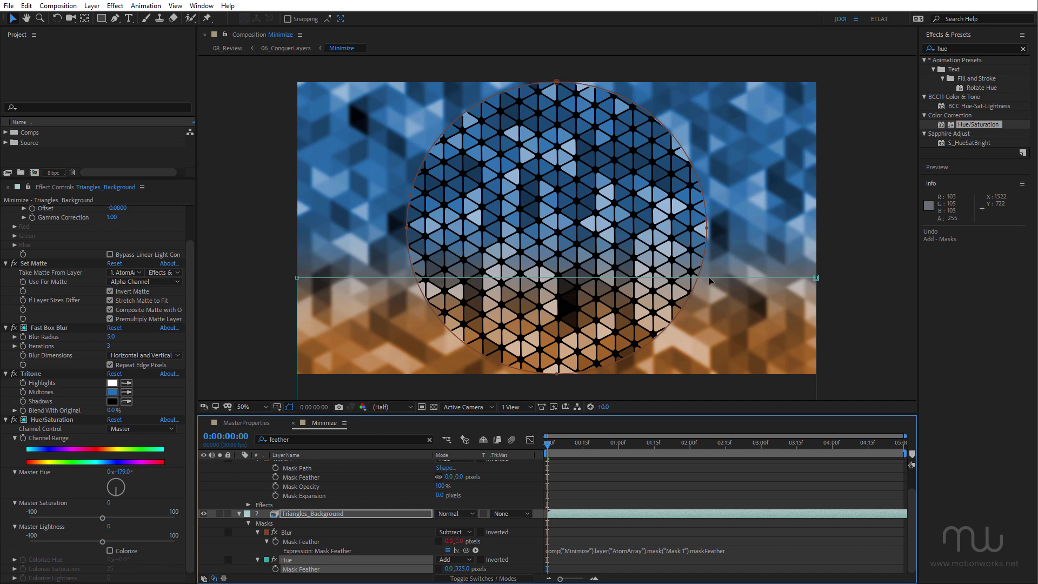
{"action": "left_click_drag", "start_coordinate": [710, 279], "coordinate": [712, 236]}
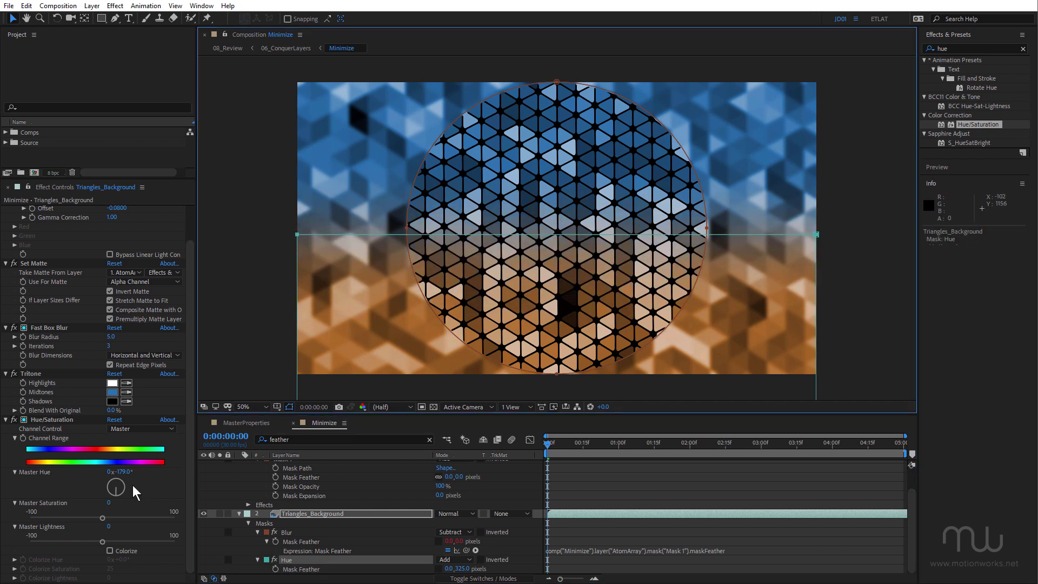
- Shift Hue/Saturation's Master Hue from -179° to -169° for a golden lower half
{"action": "left_click_drag", "start_coordinate": [124, 472], "coordinate": [130, 471]}
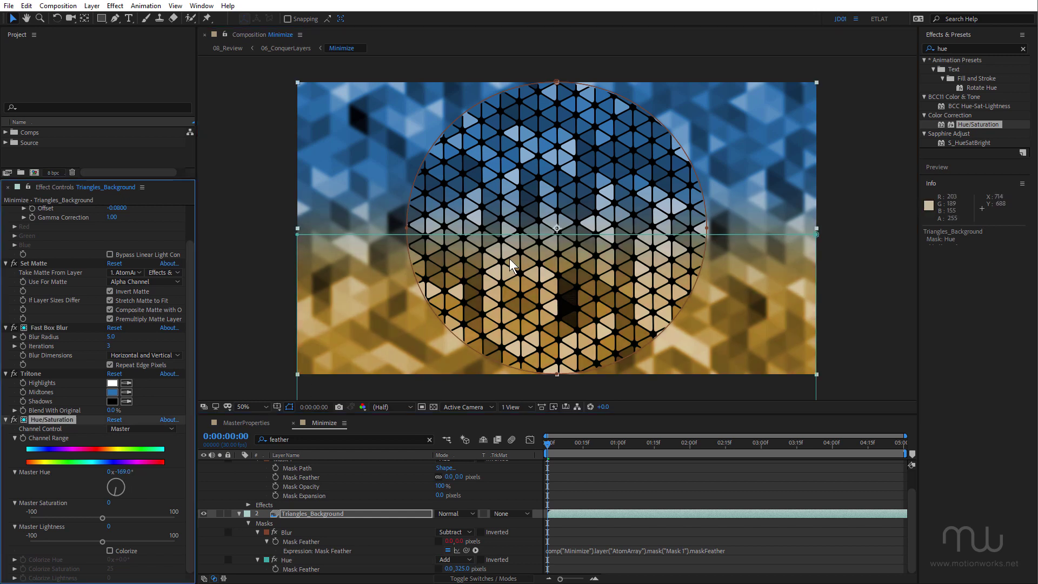
{"action": "left_click", "coordinate": [630, 234]}
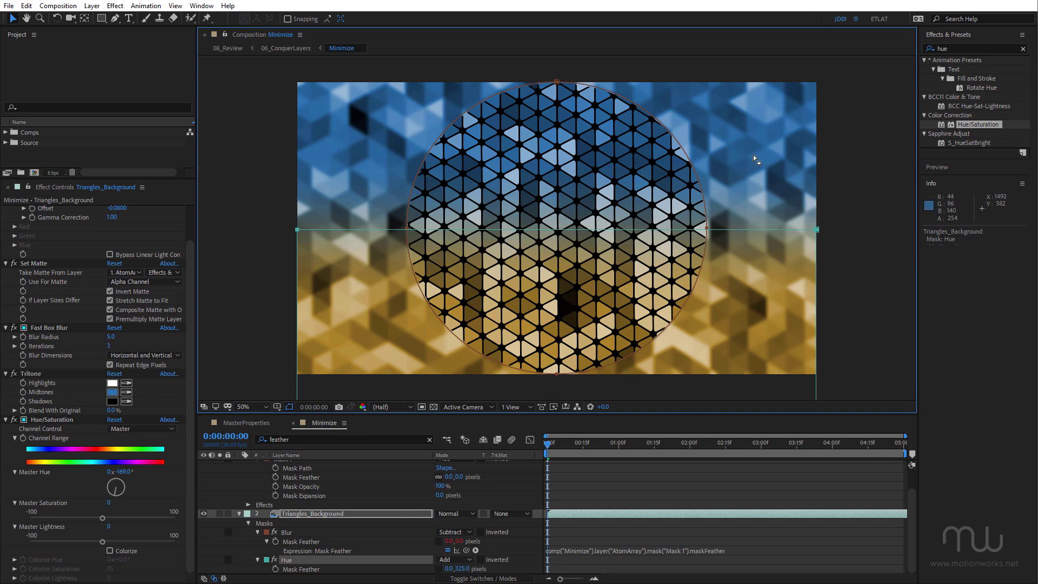
- Apply Curves to Triangles_Background and bow the RGB curve down to darken it
{"action": "left_click", "coordinate": [956, 47]}
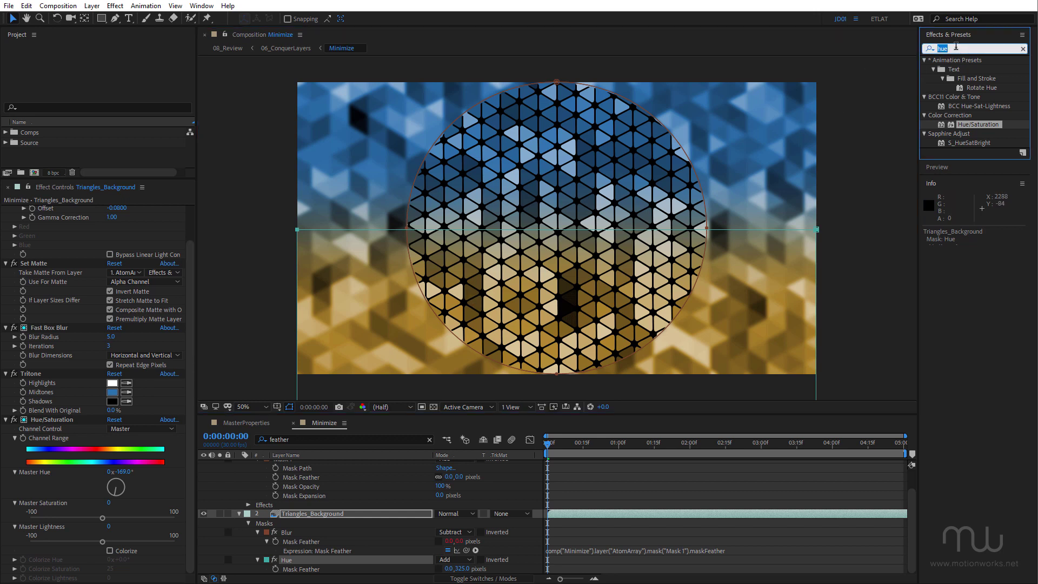
{"action": "type", "text": "curves"}
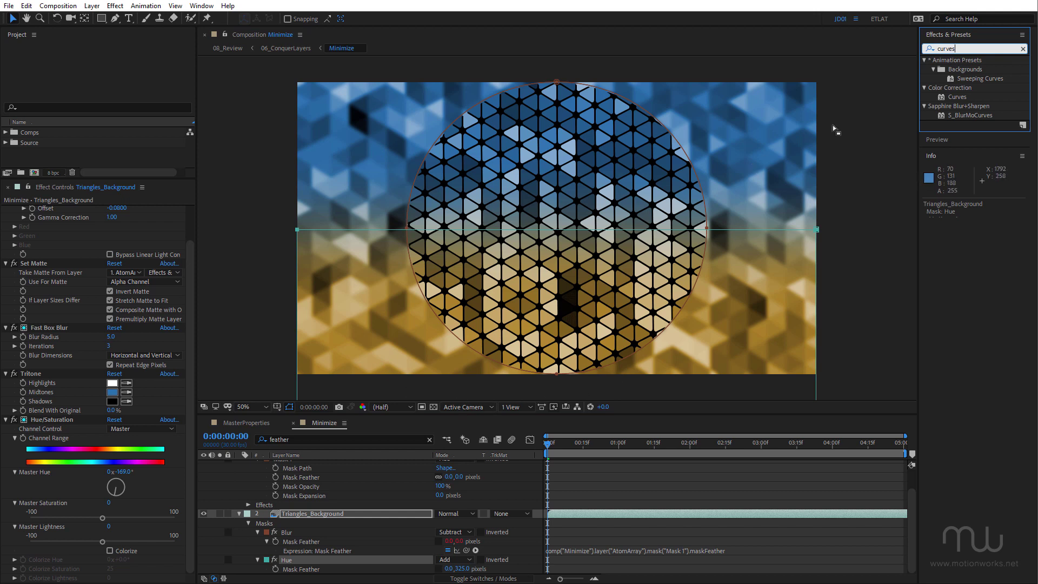
{"action": "double_click", "coordinate": [958, 98]}
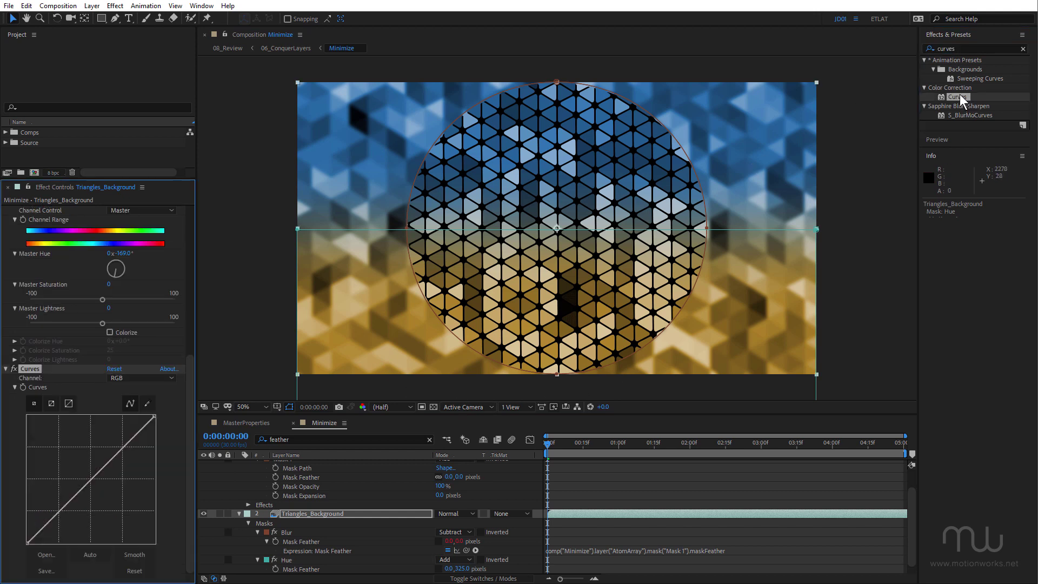
{"action": "left_click_drag", "start_coordinate": [95, 480], "coordinate": [102, 491]}
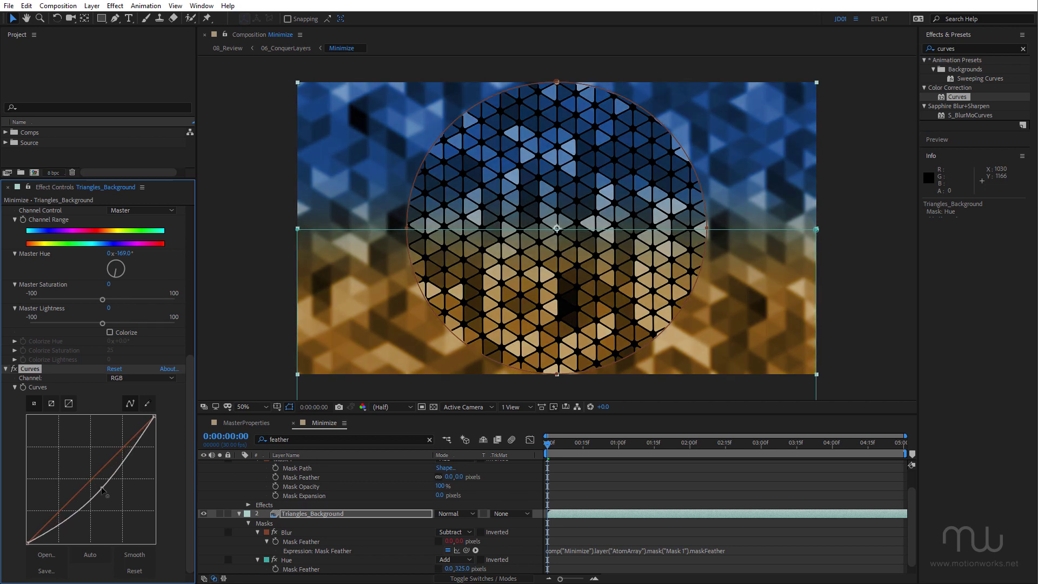
{"action": "scroll", "coordinate": [327, 535], "scroll_direction": "down", "scroll_amount": 1}
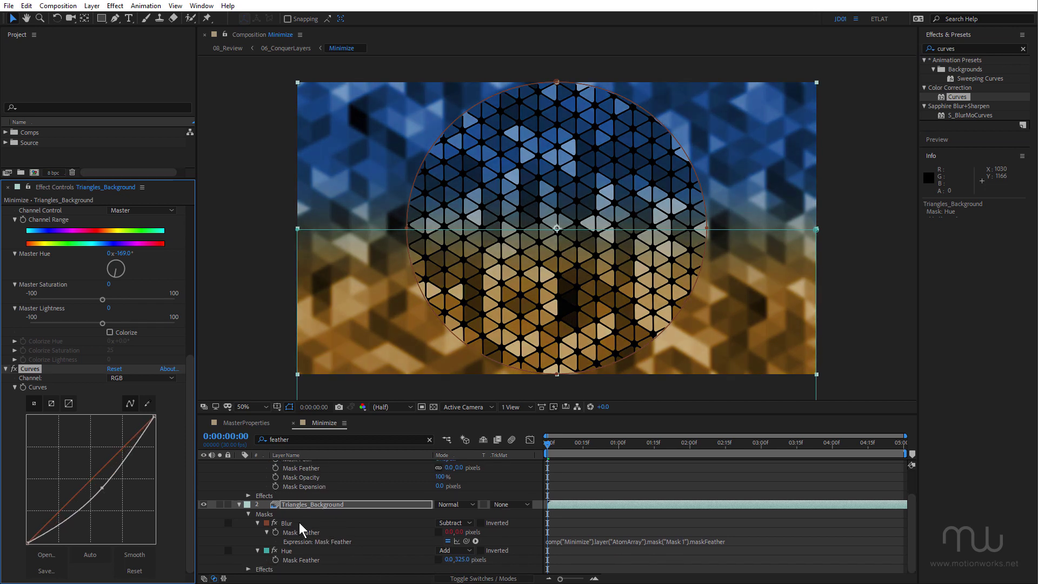
- Add a Mask Reference in Curves' Compositing Options to limit it to the layer's mask
{"action": "left_click", "coordinate": [332, 441]}
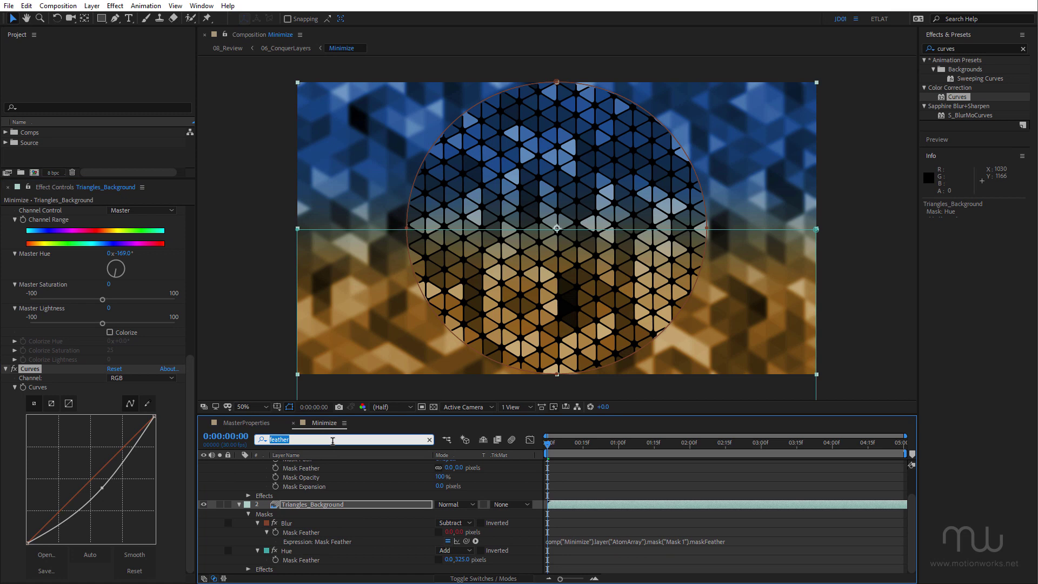
{"action": "type", "text": "compo"}
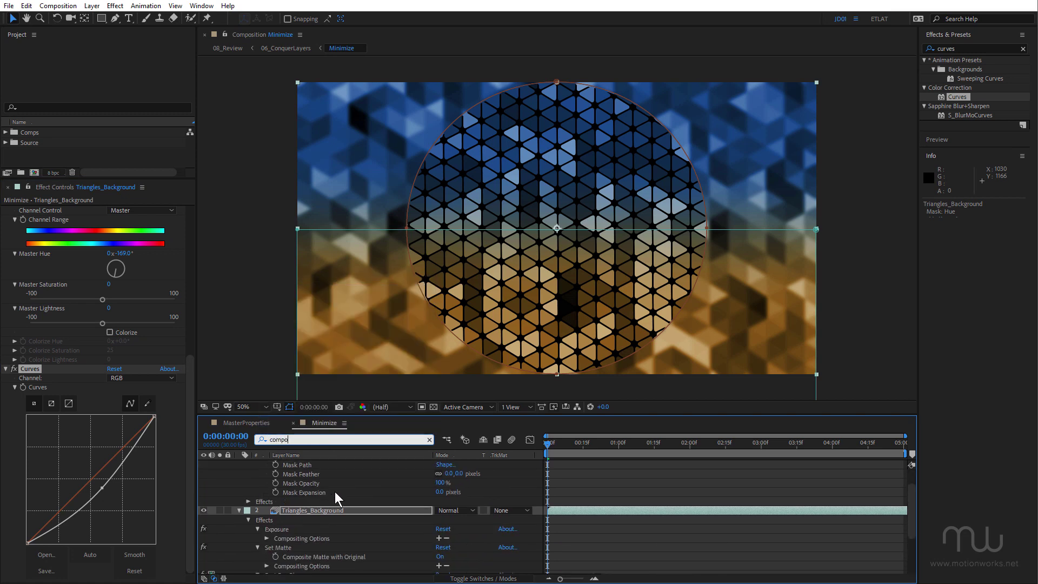
{"action": "scroll", "coordinate": [303, 557], "scroll_direction": "up", "scroll_amount": 3}
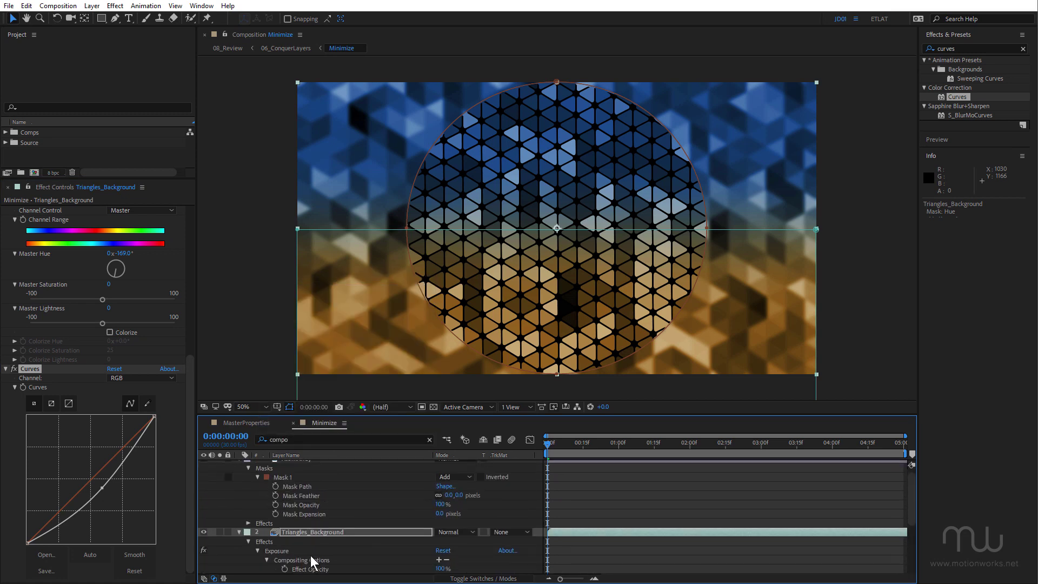
{"action": "scroll", "coordinate": [401, 518], "scroll_direction": "down", "scroll_amount": 1}
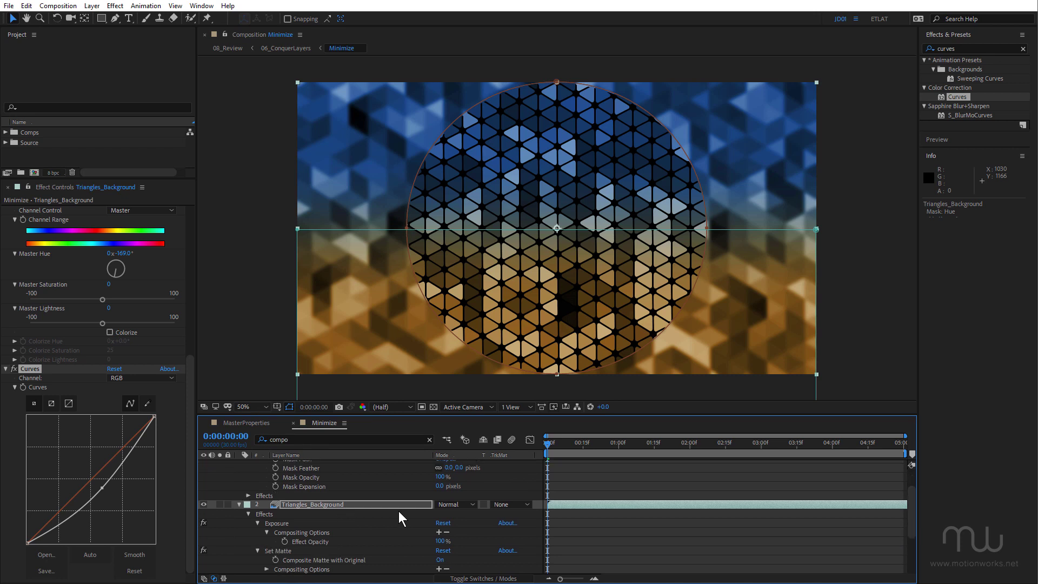
{"action": "scroll", "coordinate": [400, 518], "scroll_direction": "down", "scroll_amount": 3}
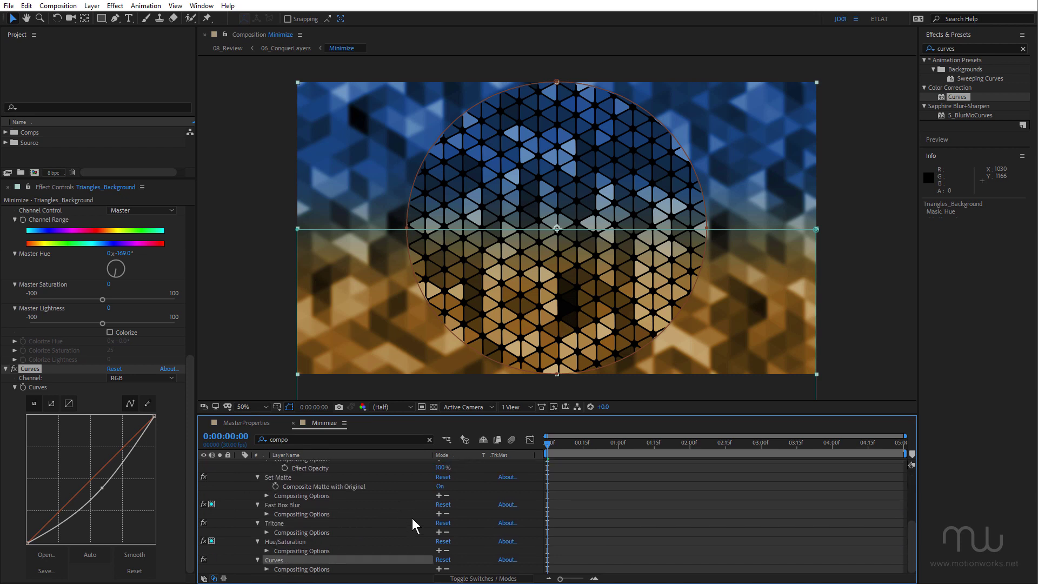
{"action": "left_click", "coordinate": [267, 570]}
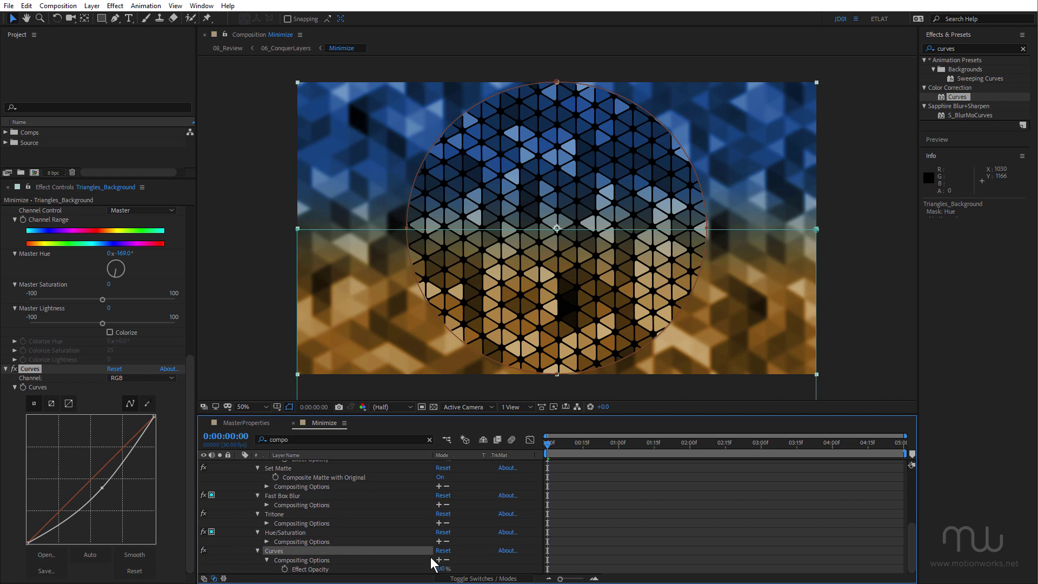
{"action": "left_click", "coordinate": [439, 560]}
{"action": "scroll", "coordinate": [440, 563], "scroll_direction": "up", "scroll_amount": 3}
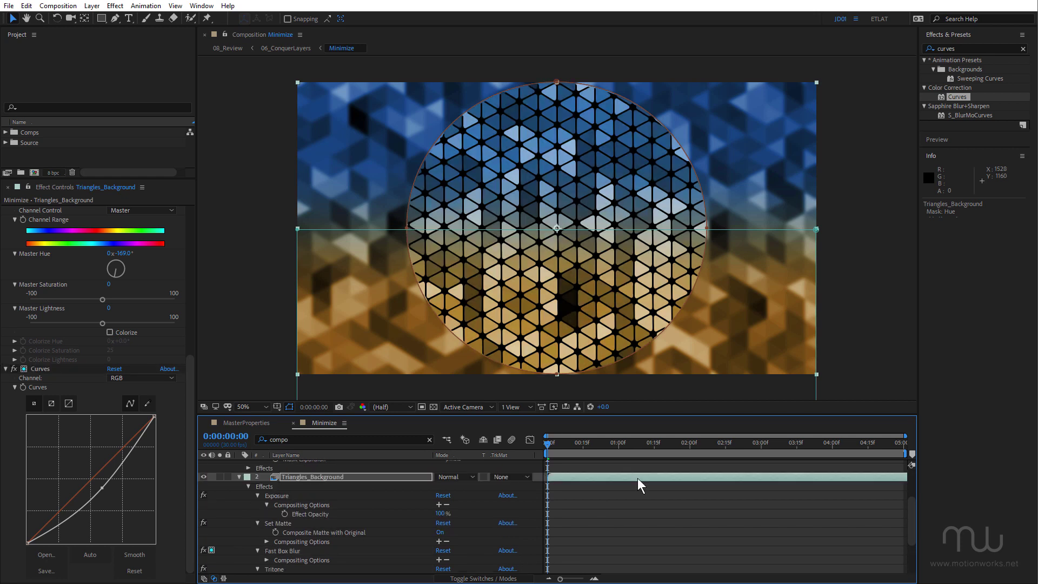
- Apply CC Glass to Triangles_Background using the AtomArray layer as its bump map
{"action": "left_click", "coordinate": [956, 49]}
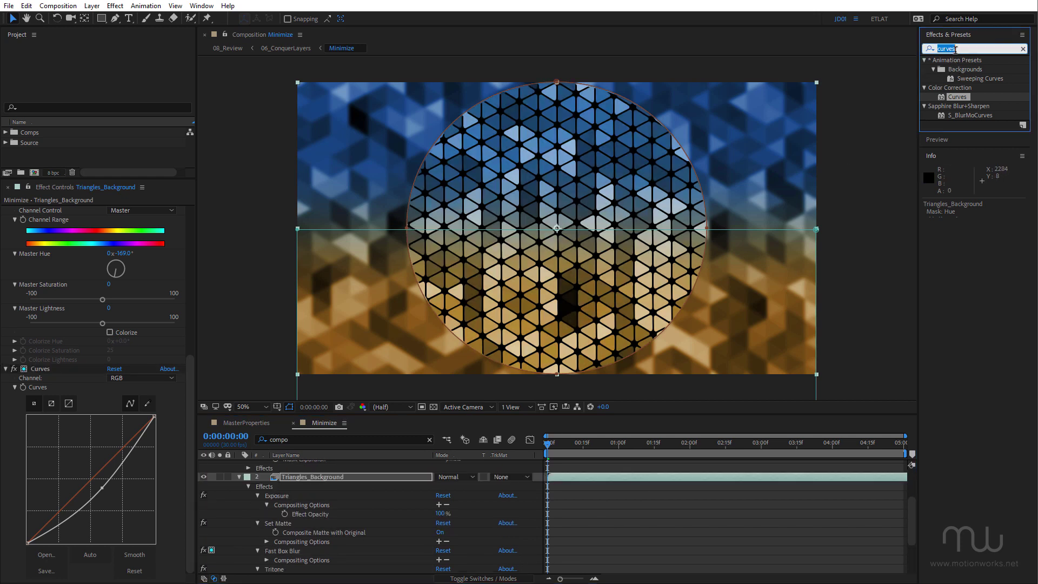
{"action": "type", "text": "glass"}
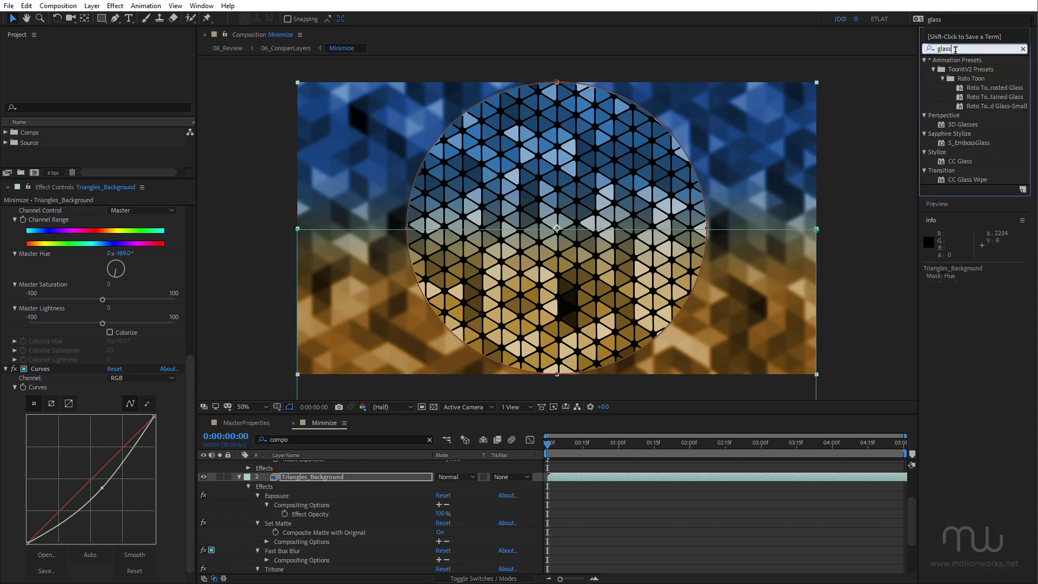
{"action": "double_click", "coordinate": [969, 161]}
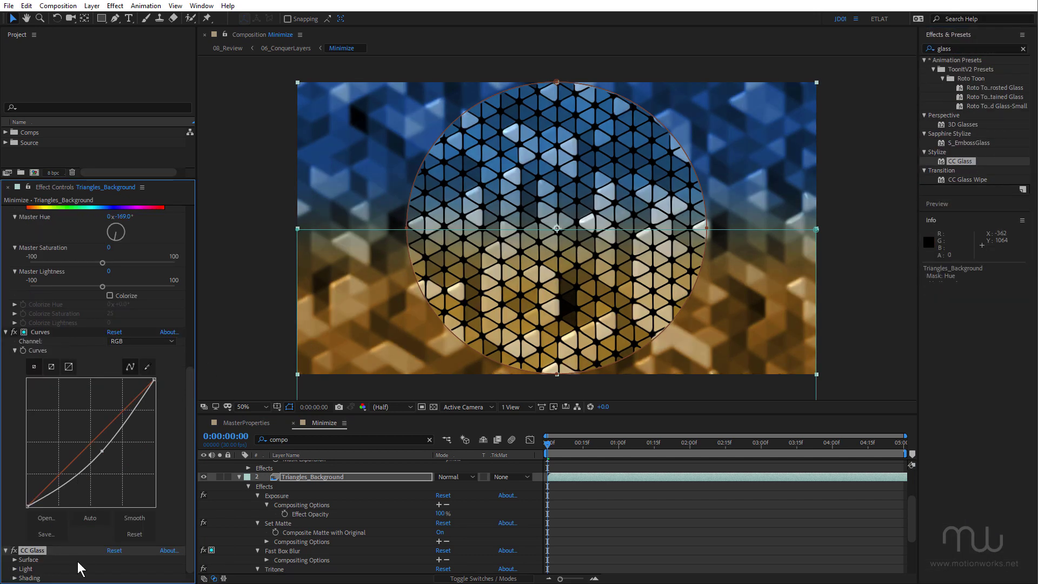
{"action": "left_click", "coordinate": [15, 560]}
{"action": "scroll", "coordinate": [162, 417], "scroll_direction": "down", "scroll_amount": 1}
{"action": "scroll", "coordinate": [191, 409], "scroll_direction": "down", "scroll_amount": 1}
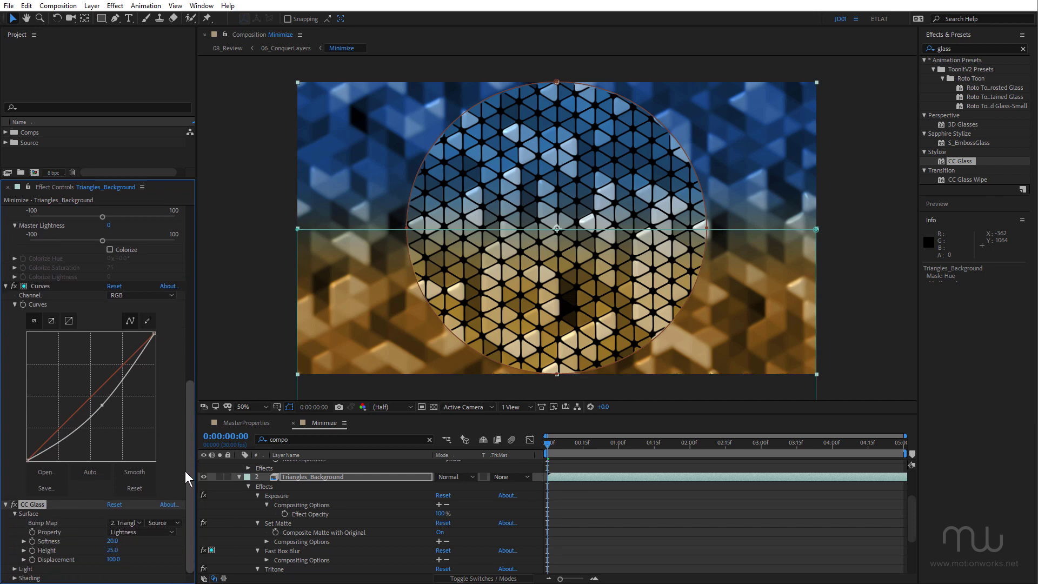
{"action": "left_click", "coordinate": [144, 523]}
{"action": "left_click", "coordinate": [138, 556]}
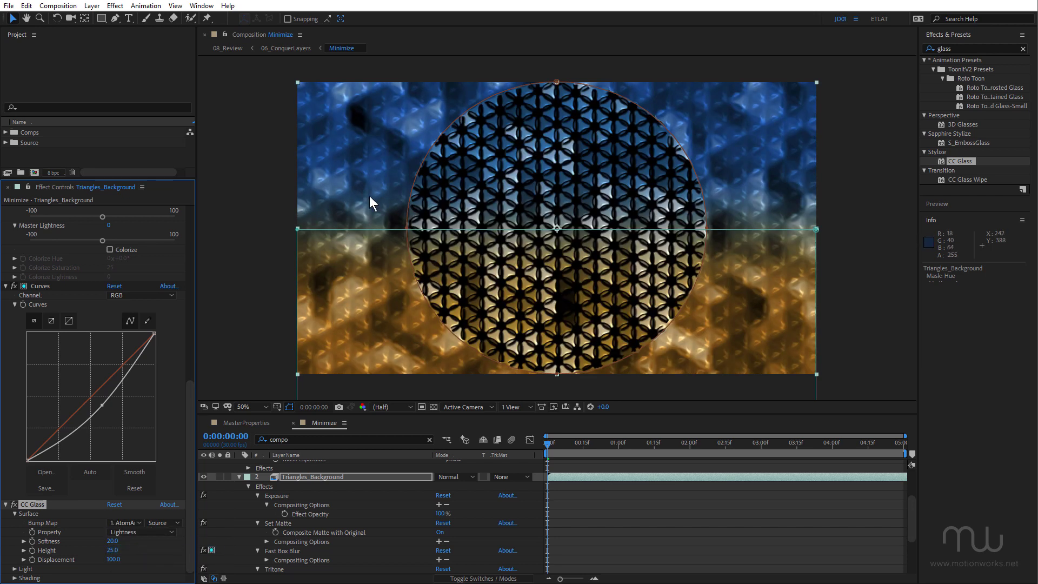
- Set the CC Glass bump map to Effects & Masks and Alpha, with Softness 19.7
{"action": "left_click", "coordinate": [168, 521]}
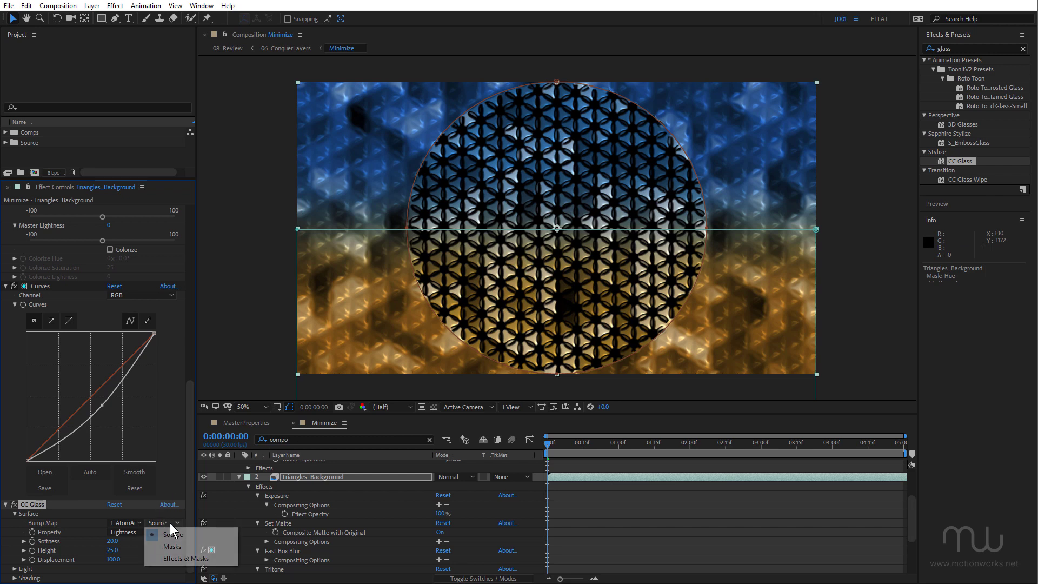
{"action": "left_click", "coordinate": [178, 562]}
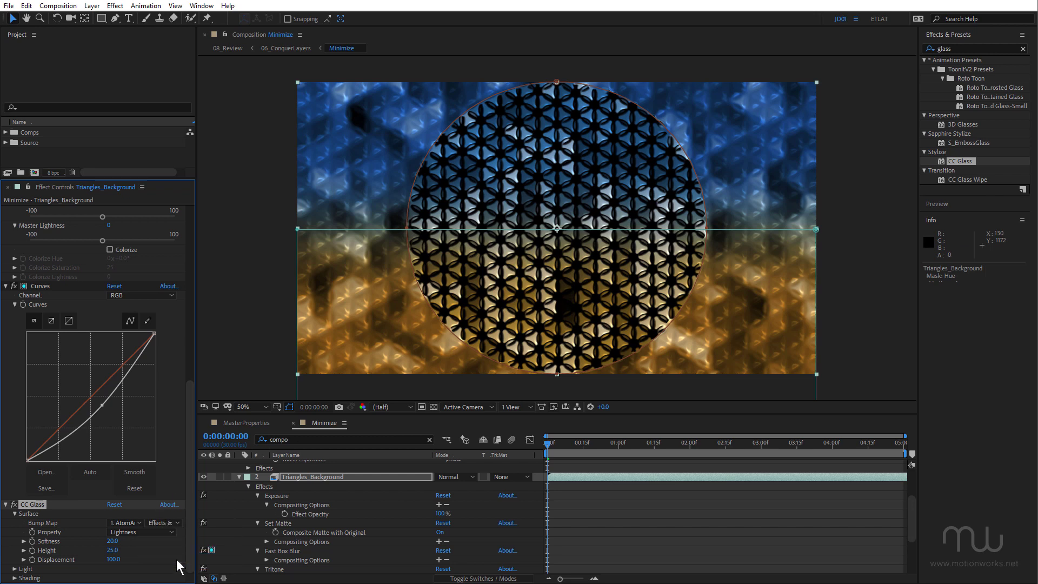
{"action": "left_click", "coordinate": [158, 541]}
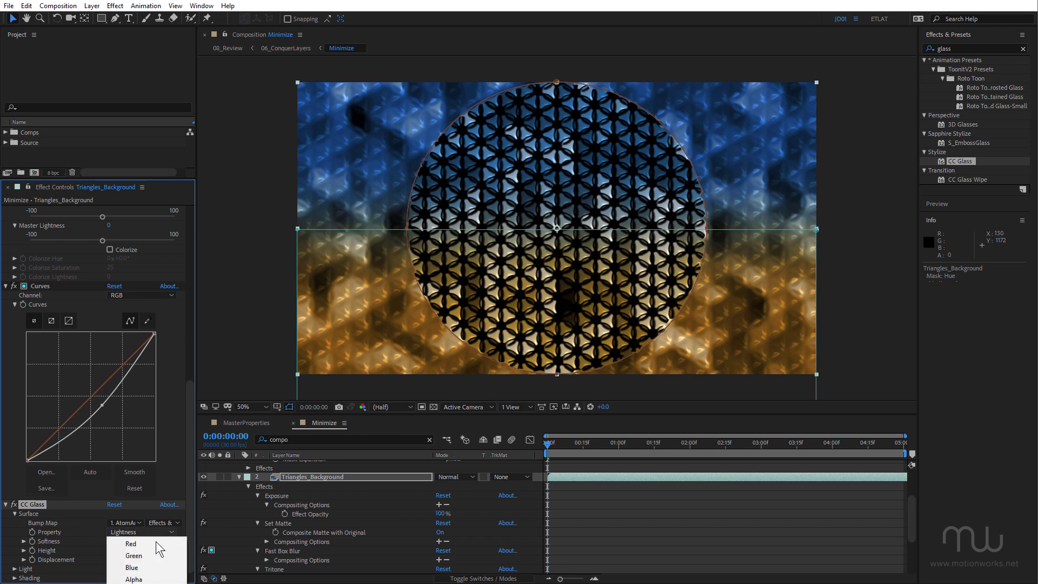
{"action": "left_click", "coordinate": [154, 568]}
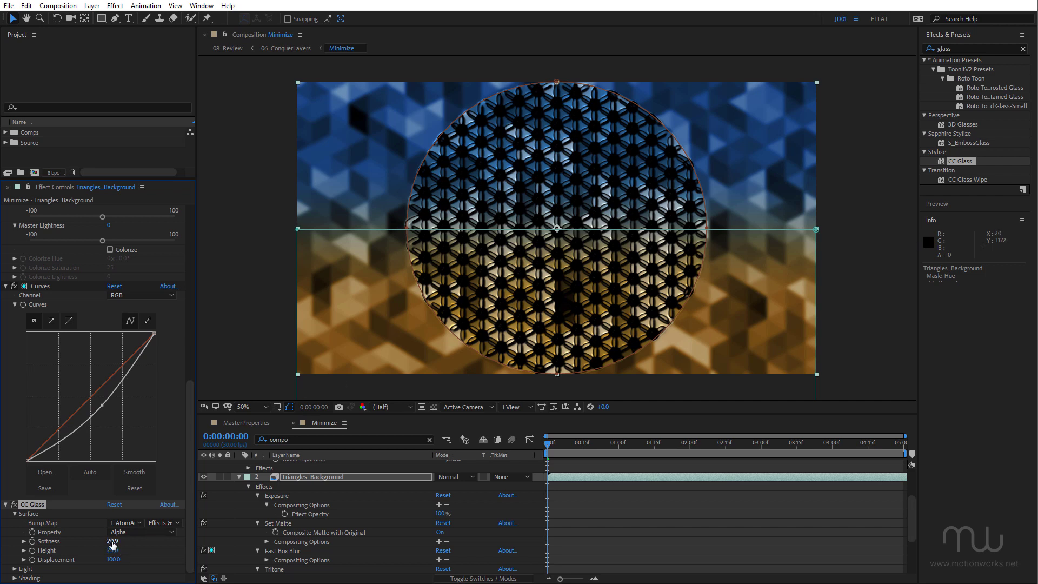
{"action": "left_click_drag", "start_coordinate": [107, 541], "coordinate": [98, 580]}
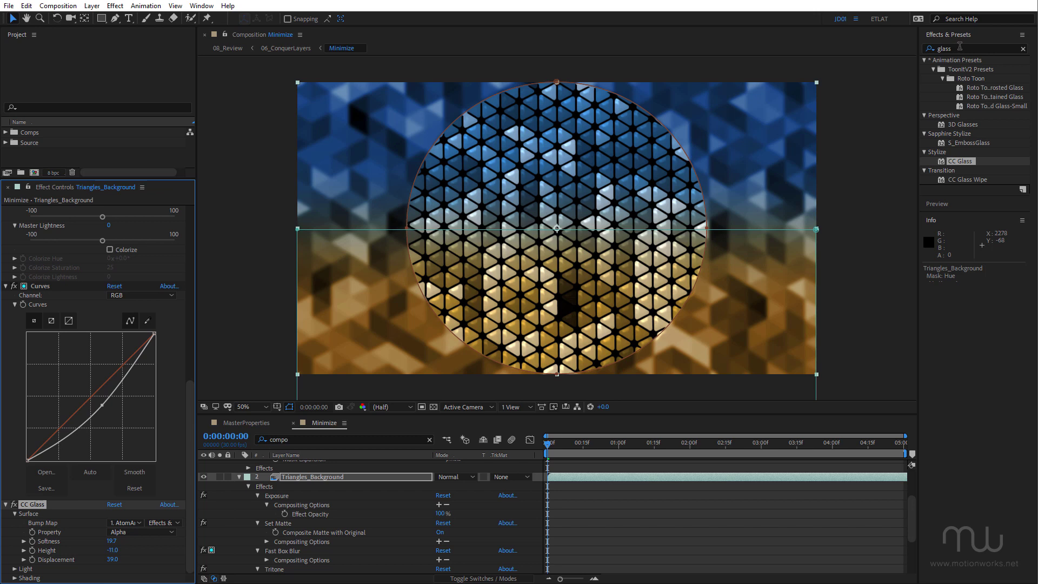
{"action": "left_click", "coordinate": [960, 47]}
- Apply a Drop Shadow below CC Glass and briefly check the gaps against the transparency grid
{"action": "type", "text": "drop"}
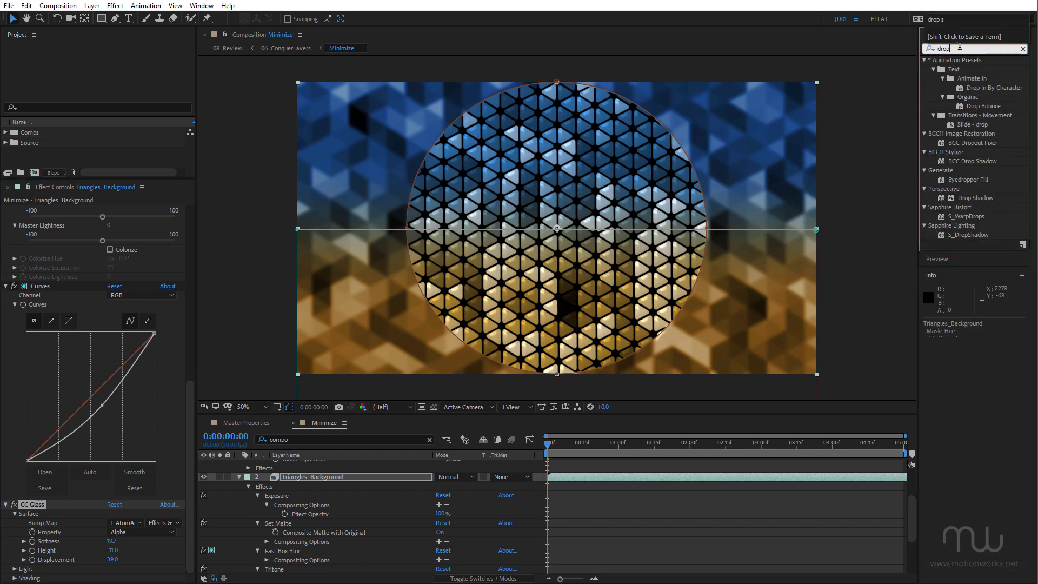
{"action": "type", "text": " shadow"}
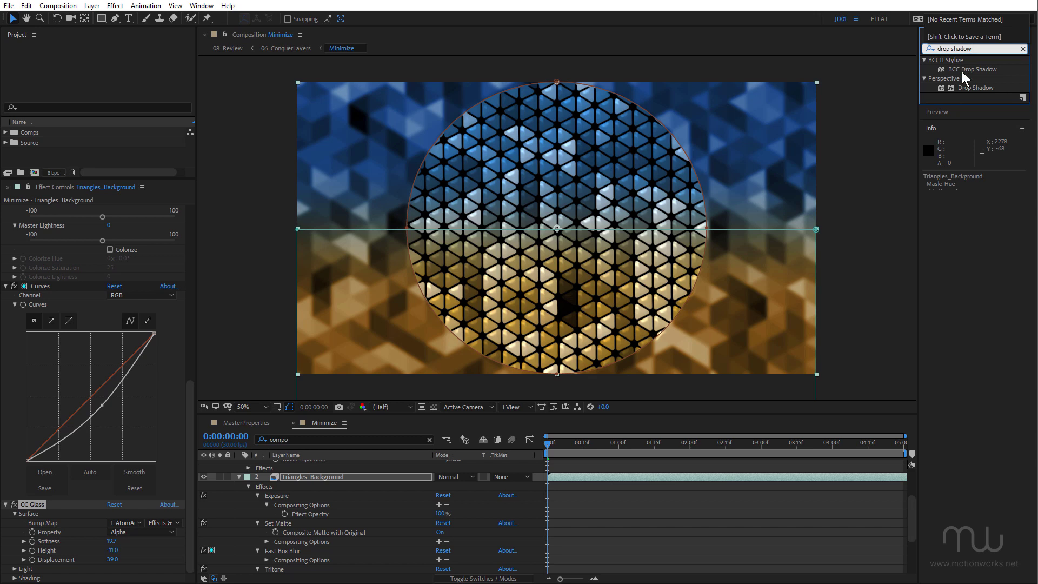
{"action": "double_click", "coordinate": [972, 89]}
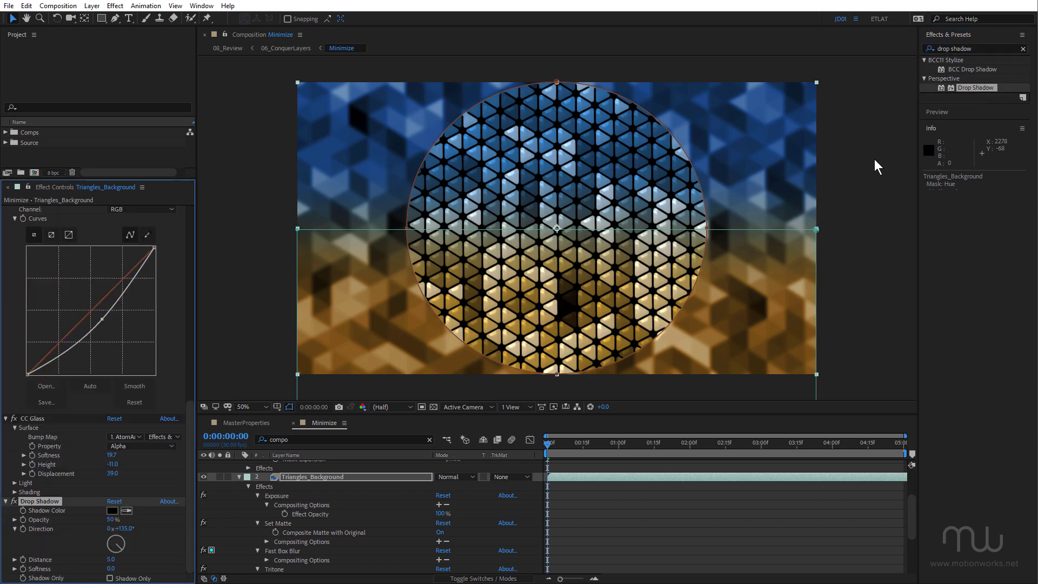
{"action": "left_click", "coordinate": [435, 408]}
{"action": "left_click", "coordinate": [434, 407]}
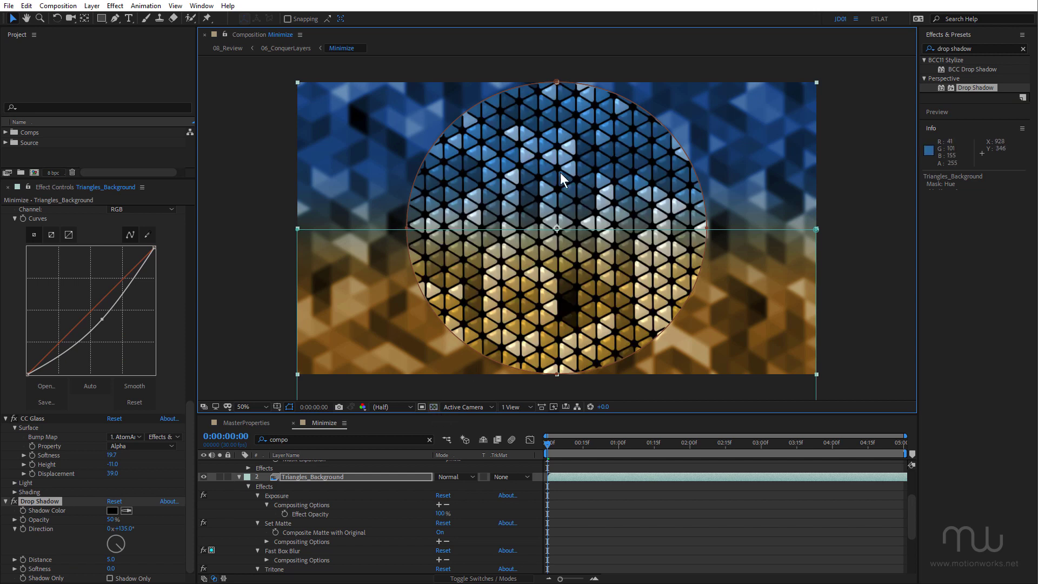
- Apply a Solid Composite effect to Triangles_Background
{"action": "double_click", "coordinate": [990, 50]}
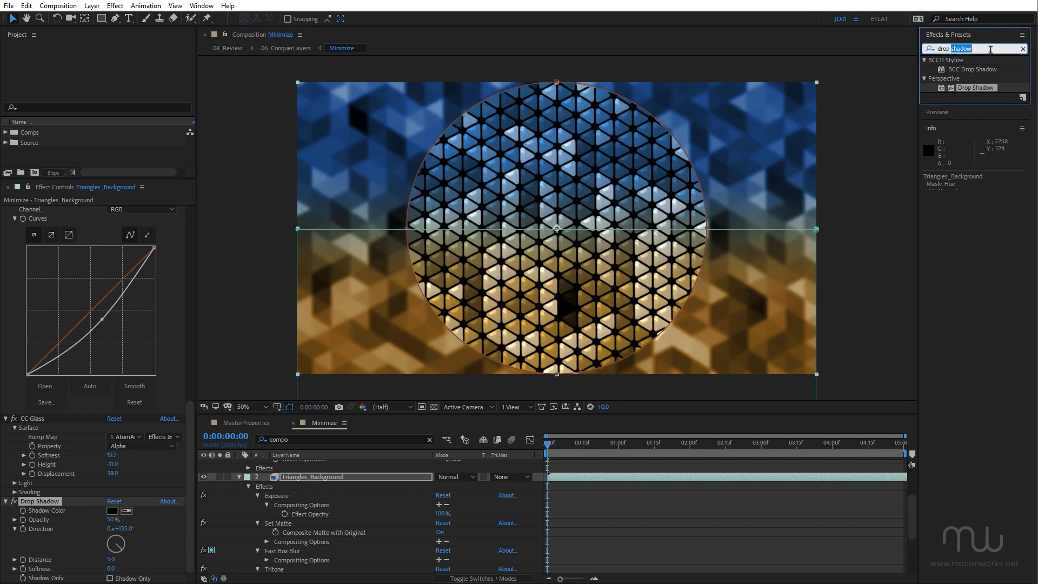
{"action": "key", "text": "ctrl+a"}
{"action": "type", "text": "solid"}
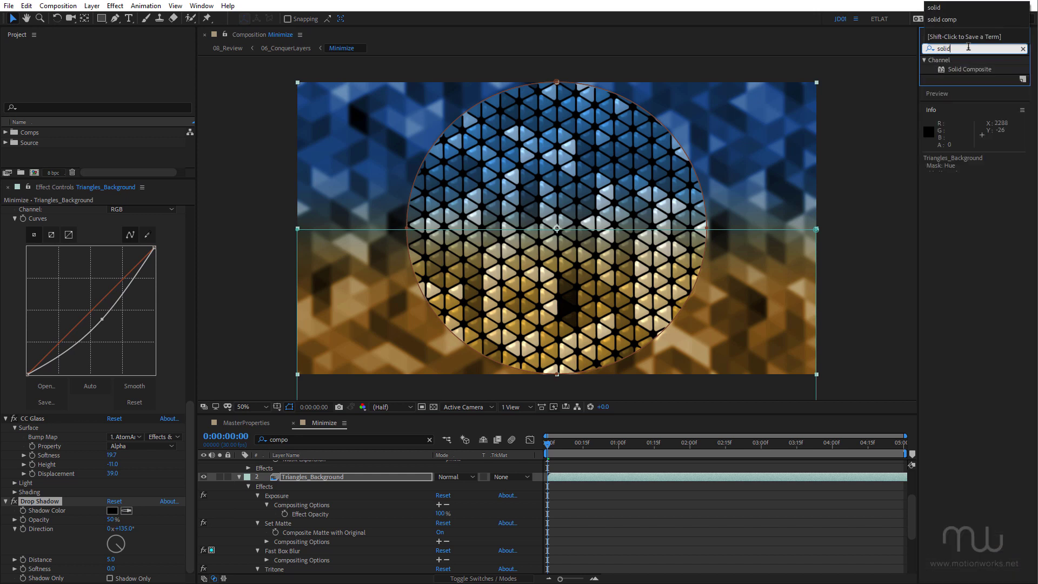
{"action": "key", "text": "Return"}
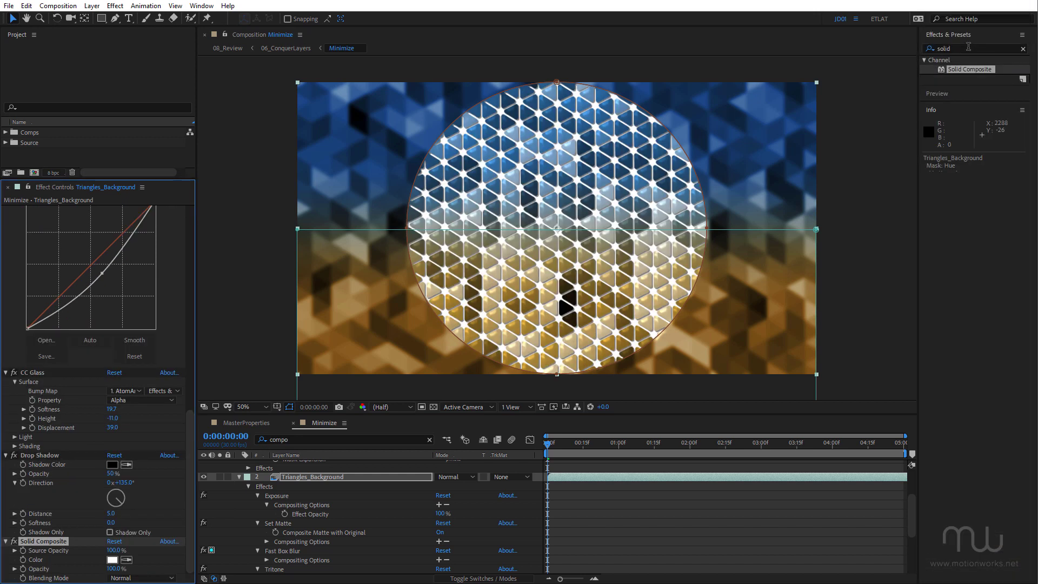
- Set the Solid Composite colour to deep blue 124D95 to fill the circle's gaps
{"action": "left_click", "coordinate": [127, 559]}
{"action": "left_click", "coordinate": [417, 125]}
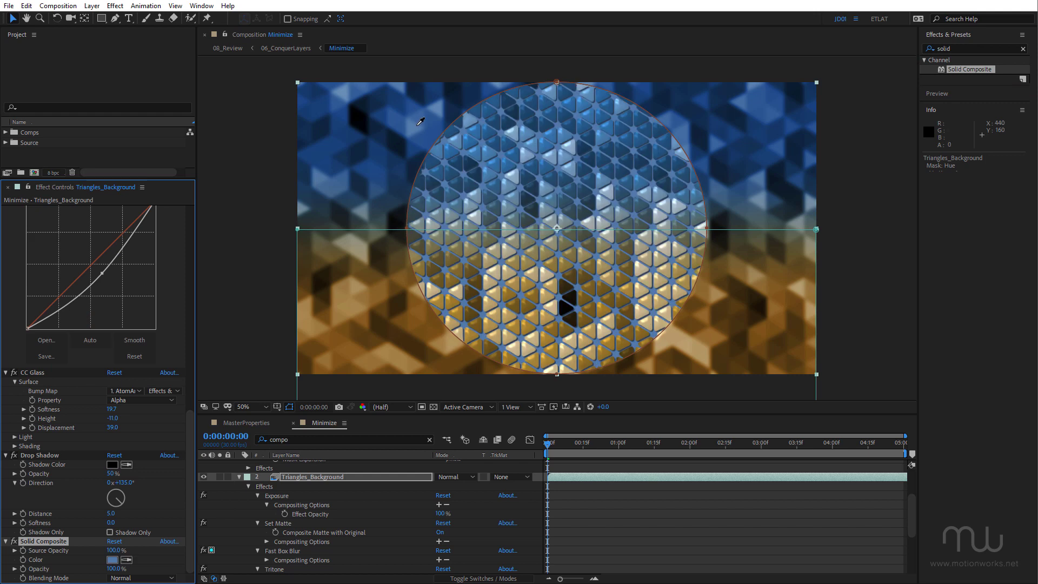
{"action": "left_click", "coordinate": [113, 559]}
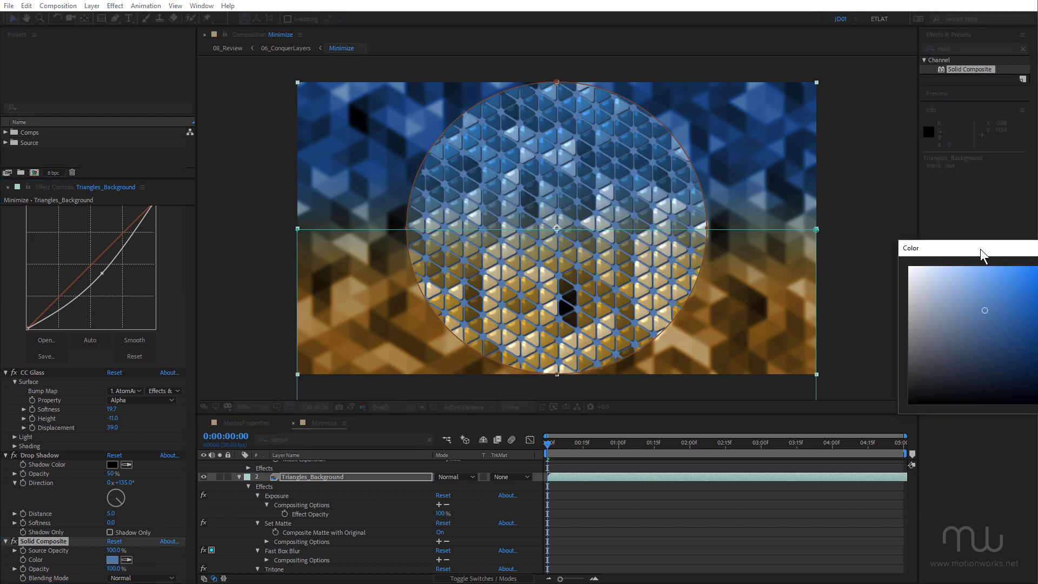
{"action": "left_click_drag", "start_coordinate": [975, 250], "coordinate": [563, 297]}
{"action": "left_click_drag", "start_coordinate": [574, 361], "coordinate": [609, 368]}
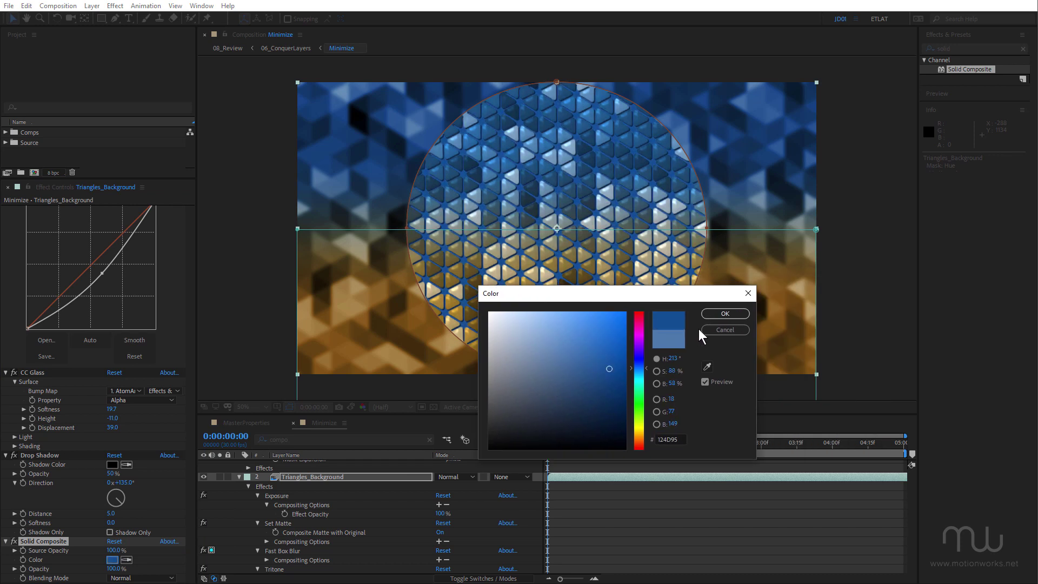
{"action": "left_click", "coordinate": [726, 314]}
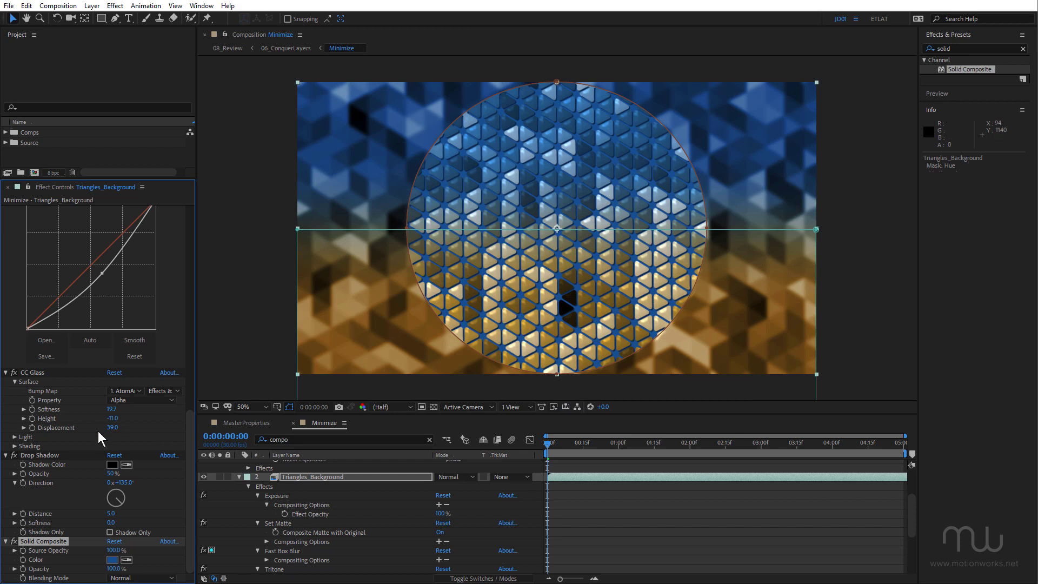
- Increase the Drop Shadow distance to 9.0, checking it at full resolution
{"action": "left_click", "coordinate": [39, 456]}
{"action": "key", "text": "slash"}
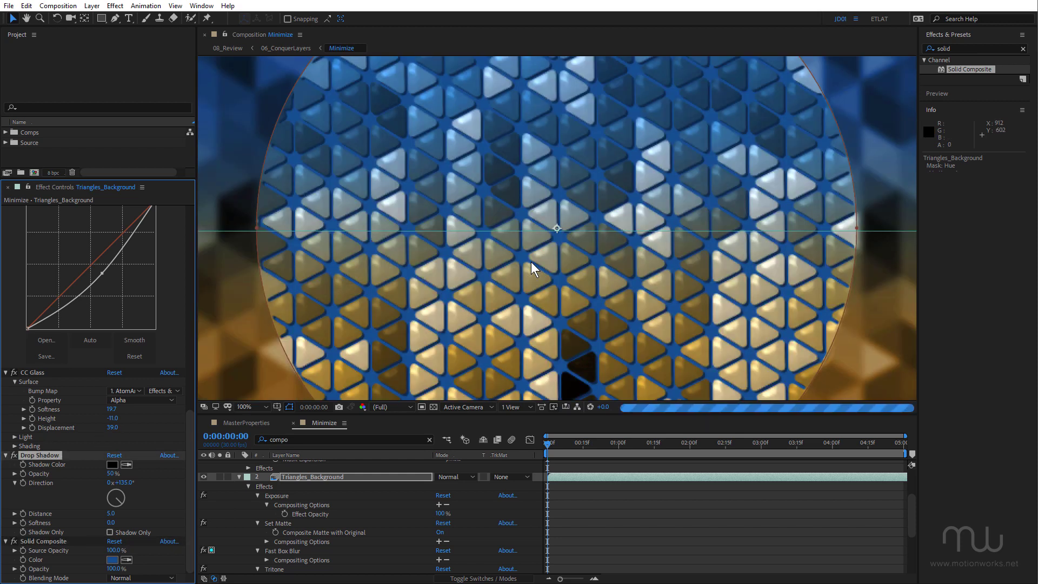
{"action": "left_click_drag", "start_coordinate": [111, 512], "coordinate": [122, 513]}
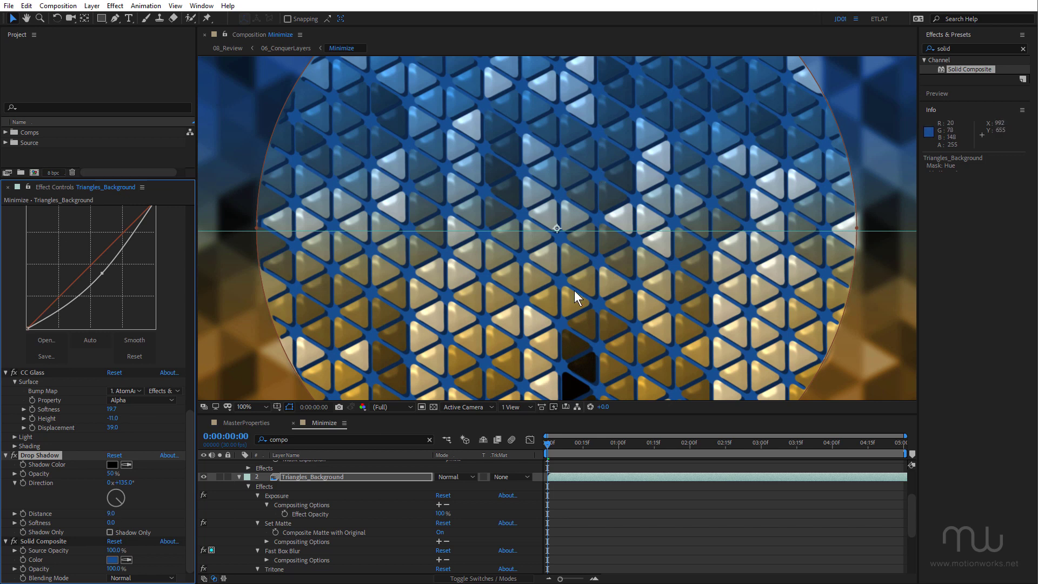
{"action": "key", "text": "comma"}
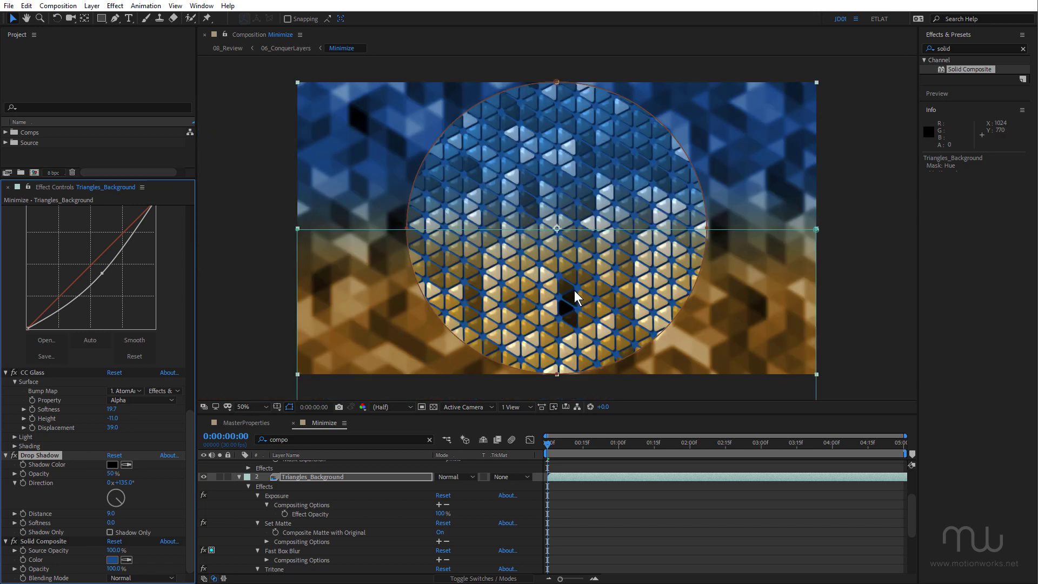
- Collapse both layers' property lists, then raise AtomArray's Simple Choker Choke Matte to 11.80
{"action": "left_click", "coordinate": [239, 476]}
{"action": "left_click", "coordinate": [239, 464]}
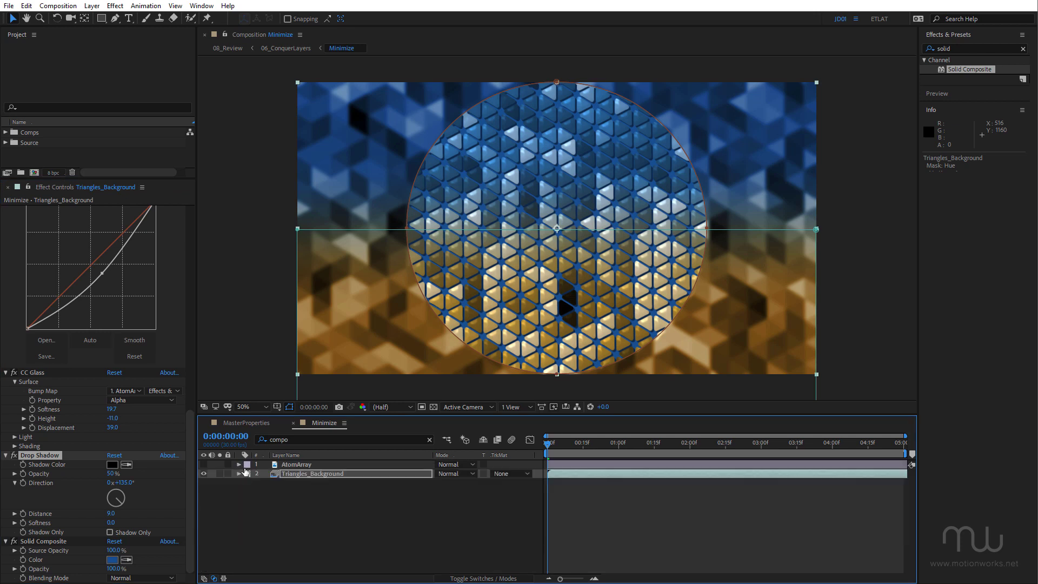
{"action": "left_click", "coordinate": [266, 498]}
{"action": "left_click", "coordinate": [301, 474]}
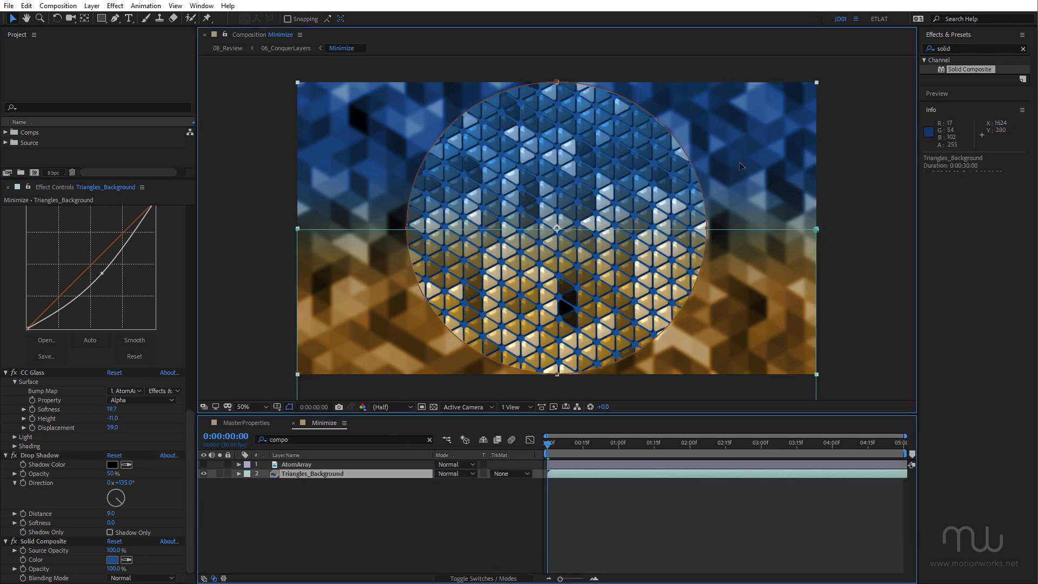
{"action": "left_click_drag", "start_coordinate": [727, 161], "coordinate": [771, 164]}
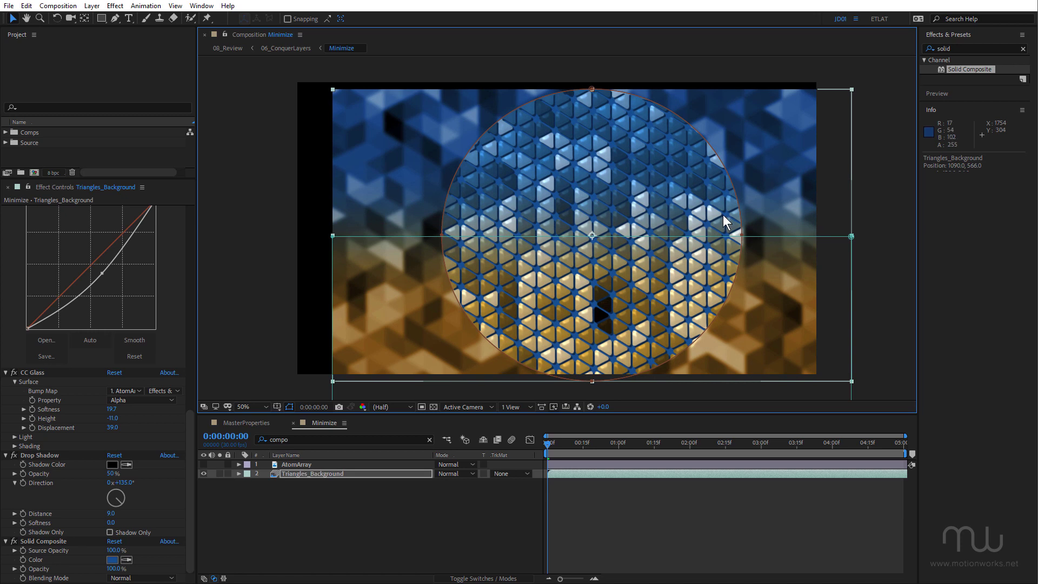
{"action": "key", "text": "ctrl+z"}
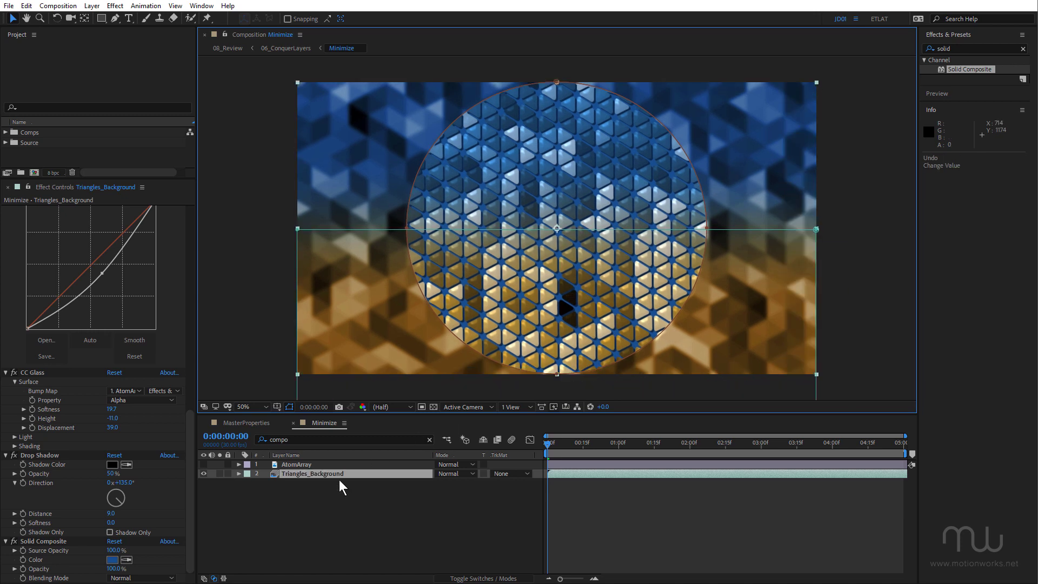
{"action": "left_click", "coordinate": [322, 464]}
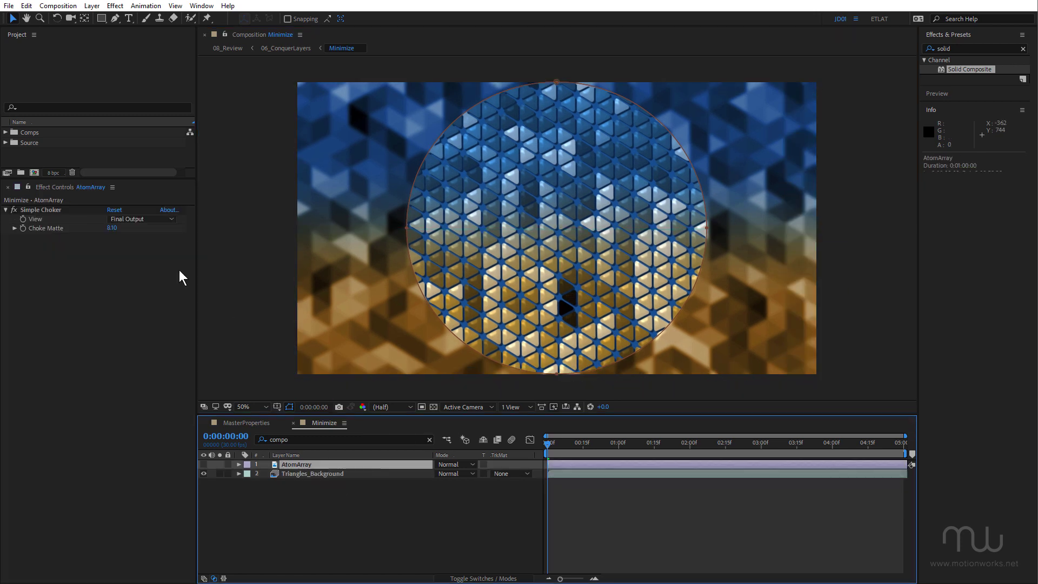
{"action": "mouse_move", "coordinate": [112, 227]}
{"action": "left_mouse_down"}
{"action": "mouse_move", "coordinate": [122, 228]}
{"action": "mouse_move", "coordinate": [102, 232]}
{"action": "mouse_move", "coordinate": [126, 227]}
{"action": "left_mouse_up"}
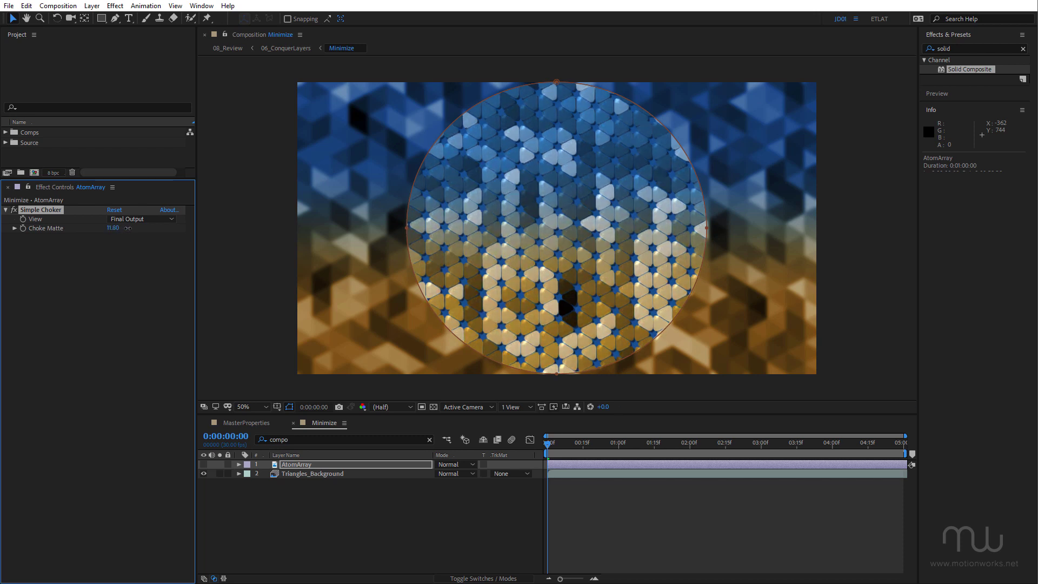